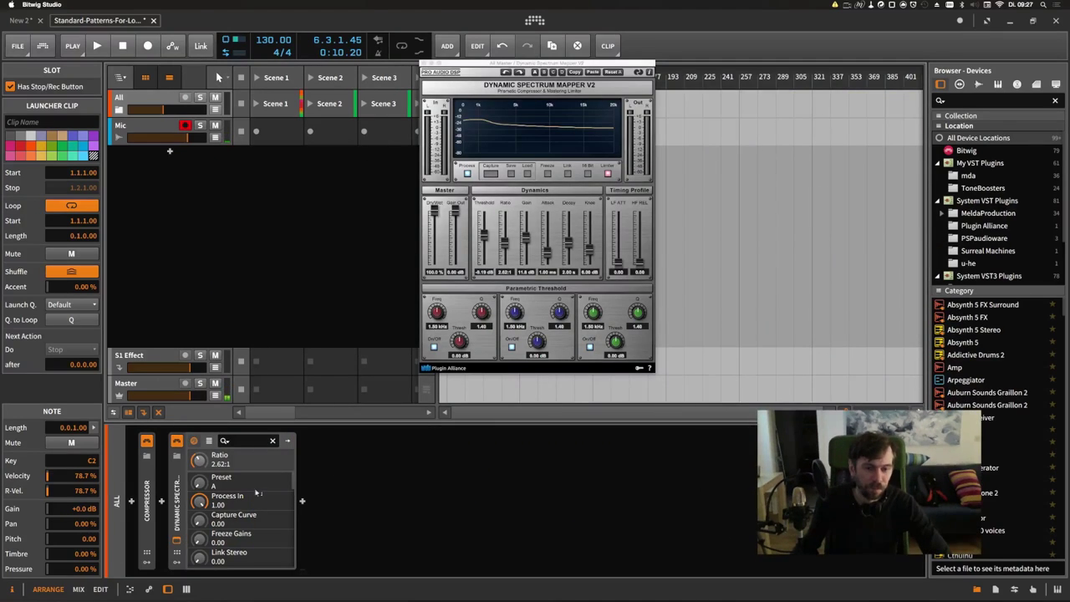
- Bring the All group's Dynamic Spectrum Mapper window to the front
left_click(502, 92)
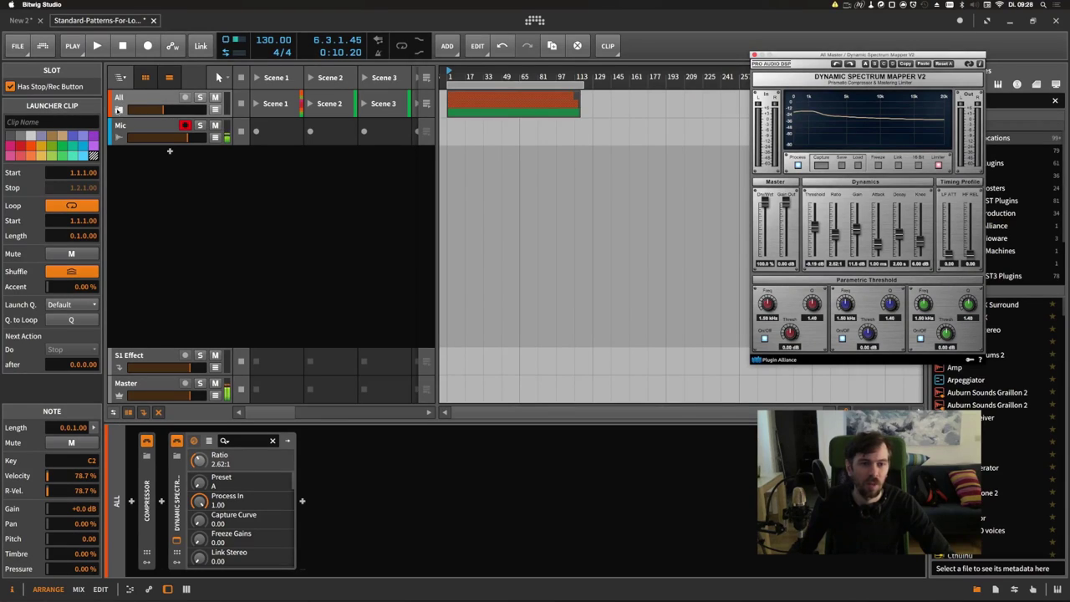
- Expand the All group and open the D+B track's Dynamic Spectrum Mapper beside the other window
left_click(119, 109)
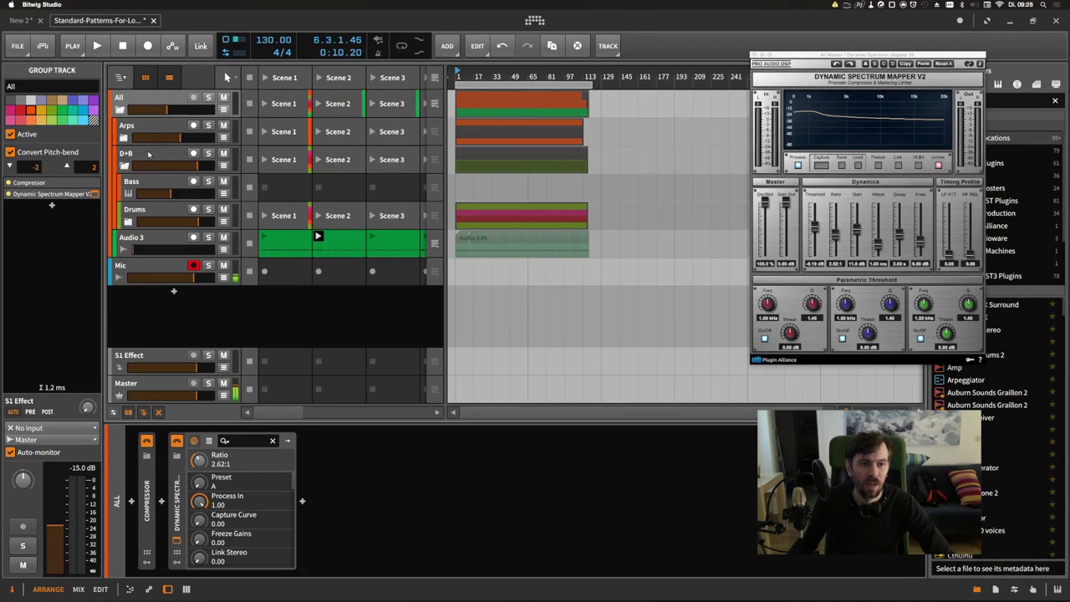
left_click(149, 153)
left_click(377, 539)
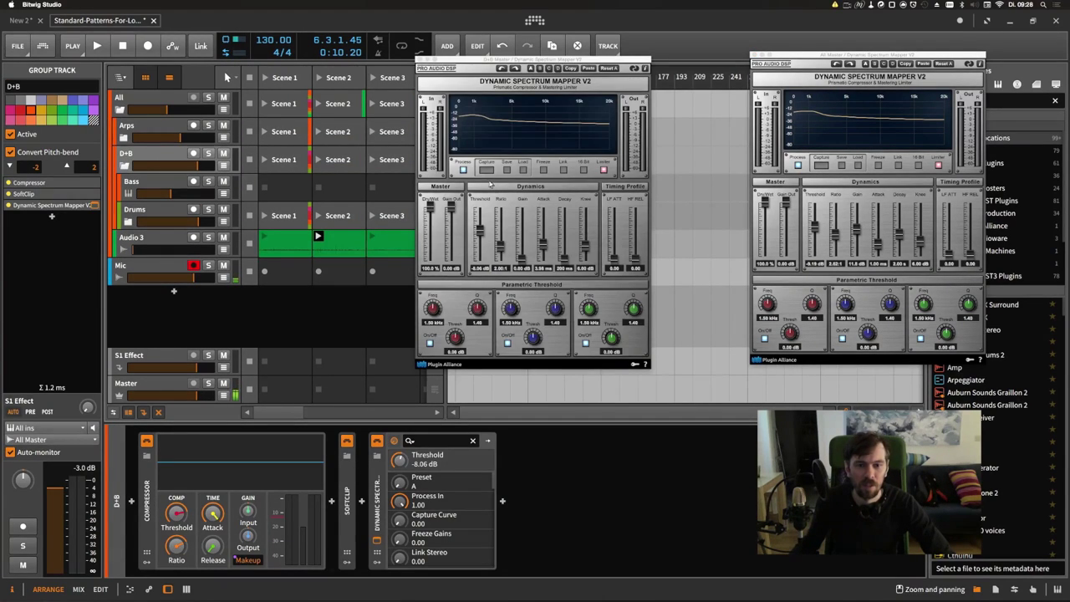
left_click_drag(518, 60, 602, 57)
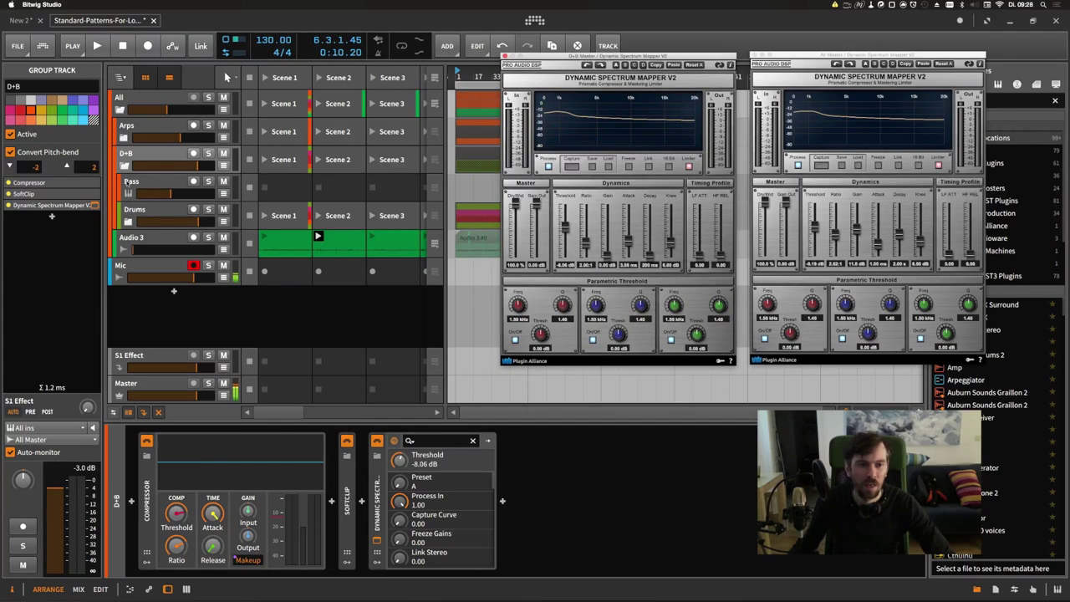
- Open the Drums track's spectrum mapper window and play the mix briefly to compare
left_click(144, 212)
left_click(467, 541)
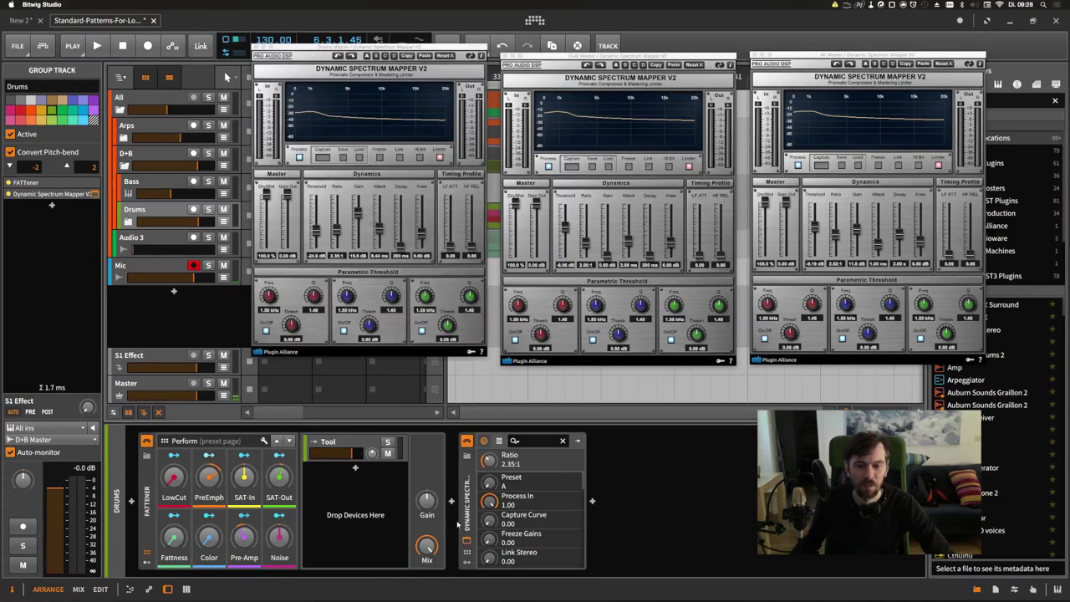
left_click_drag(414, 54, 414, 63)
key("space")
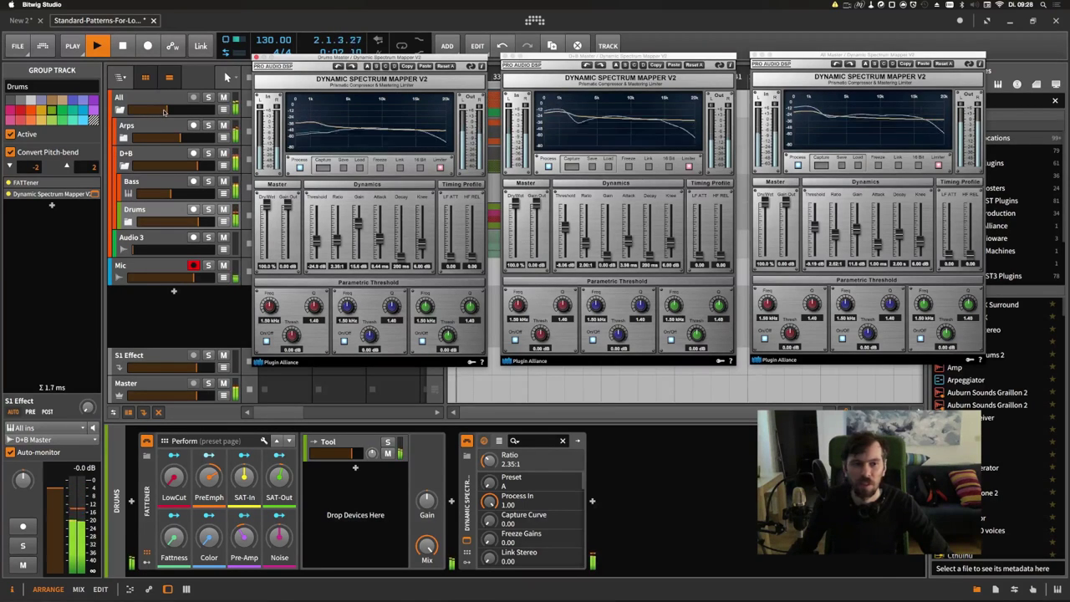
key("space")
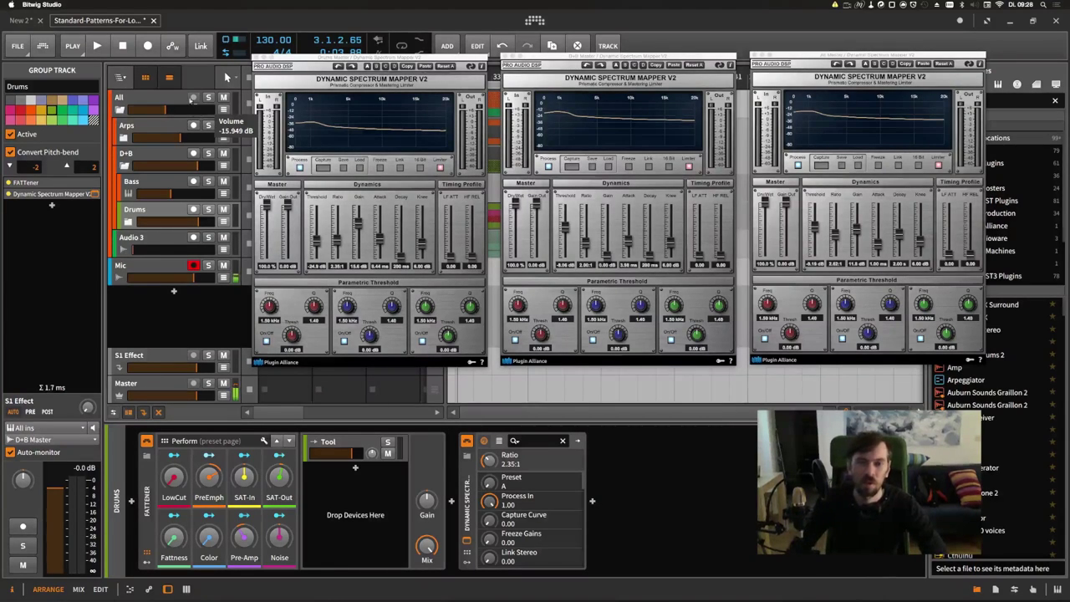
- Close the Drums and D+B mapper windows and move the master mapper window left
left_click(257, 59)
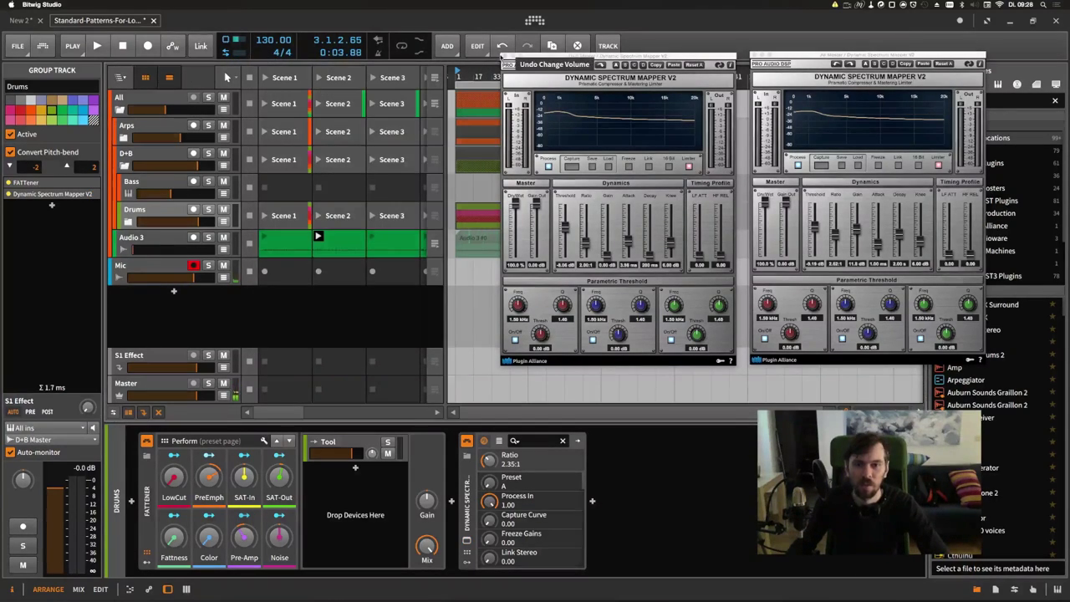
left_click(505, 57)
left_click_drag(869, 57, 534, 55)
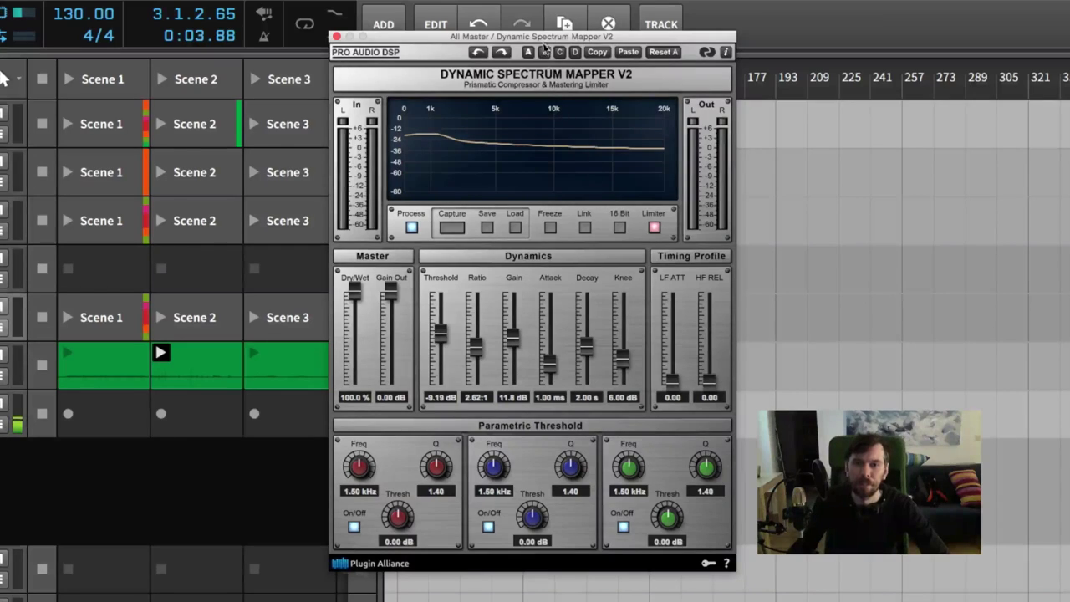
left_click_drag(497, 43, 496, 77)
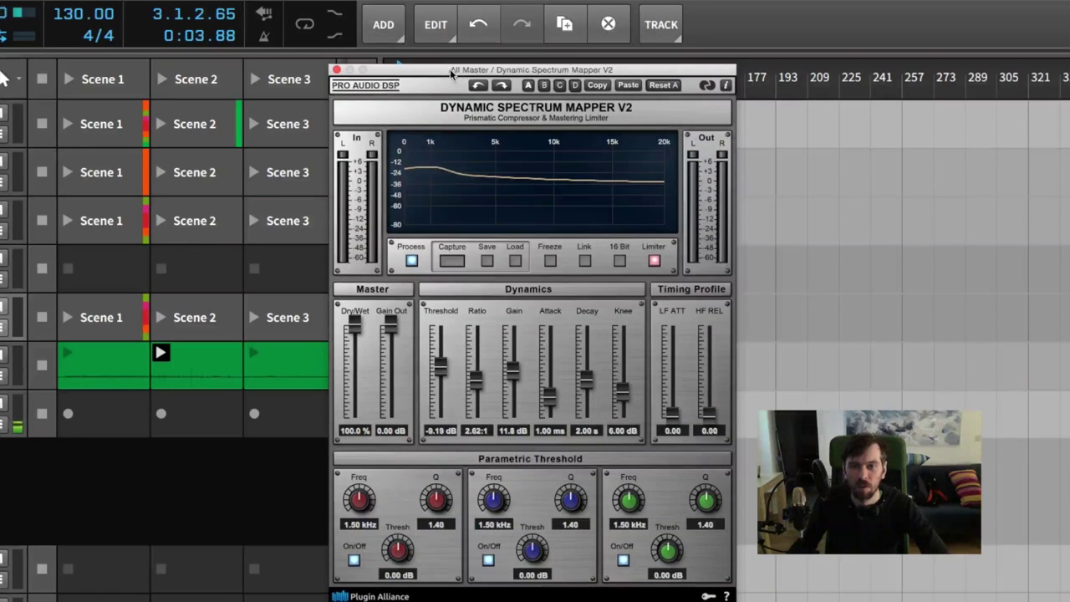
left_click_drag(413, 76, 426, 67)
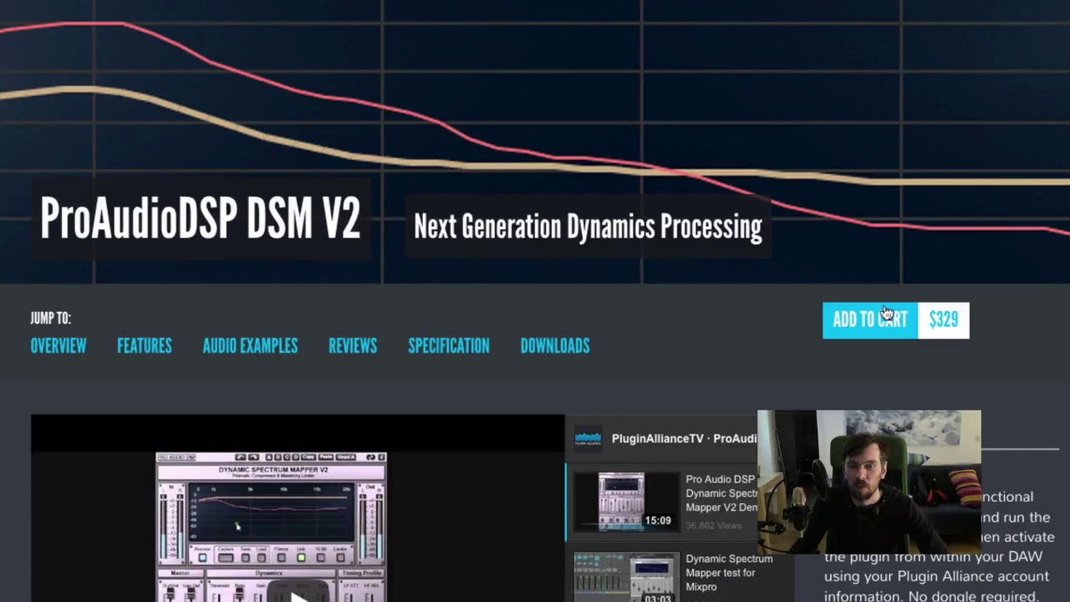
- Scroll the DSM V2 page through Overview, Features, Reviews and Specification
scroll(769, 348, "down", 1)
scroll(771, 349, "down", 10)
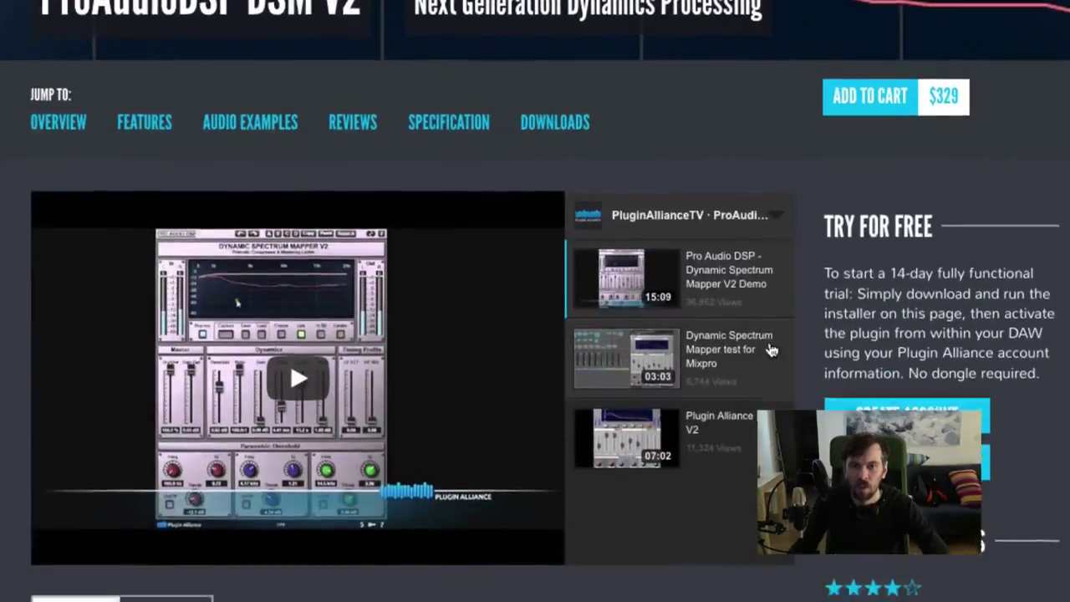
scroll(769, 337, "down", 13)
scroll(771, 346, "down", 15)
scroll(770, 346, "down", 13)
scroll(766, 338, "down", 8)
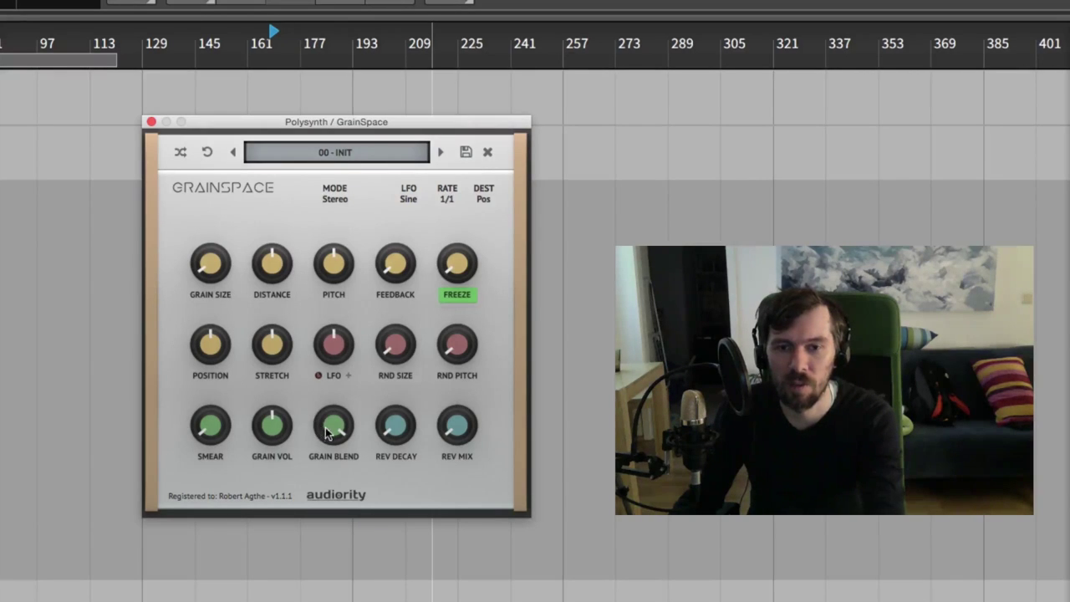
- Turn GrainSpace's Grain Blend down to 32%, then to 2%
mouse_move(346, 432)
left_mouse_down()
mouse_move(356, 575)
mouse_move(349, 489)
left_mouse_up()
mouse_move(355, 448)
left_mouse_down()
mouse_move(358, 601)
mouse_move(354, 516)
mouse_move(370, 391)
mouse_move(357, 410)
left_mouse_up()
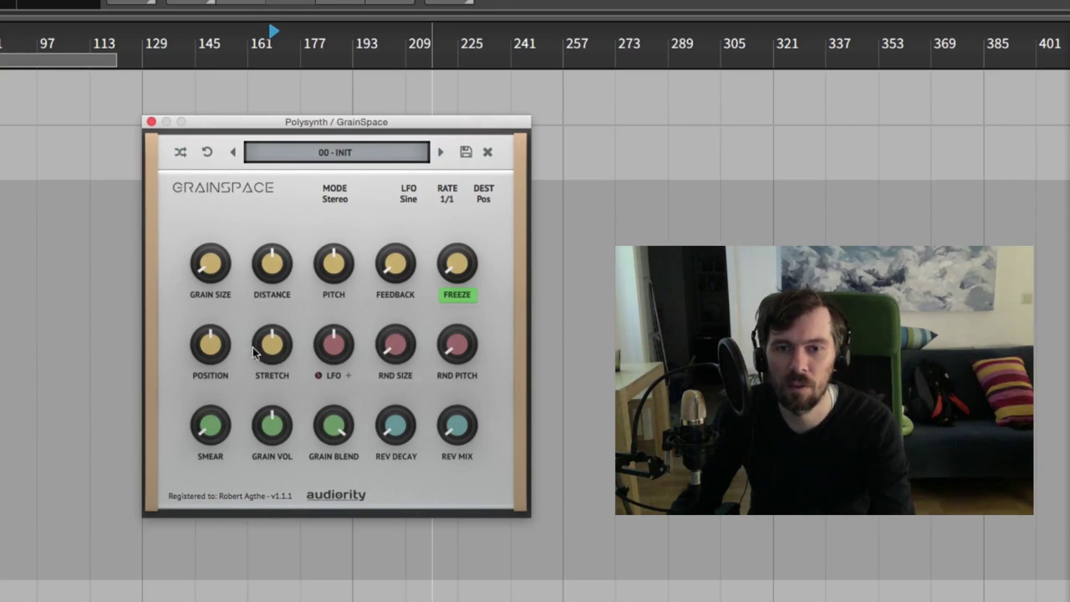
- Set GrainSpace stretch to 31%, random size to 12%, pitch to 12 semitones, grain blend to 88%
mouse_move(276, 353)
left_click_drag(276, 352, 277, 321)
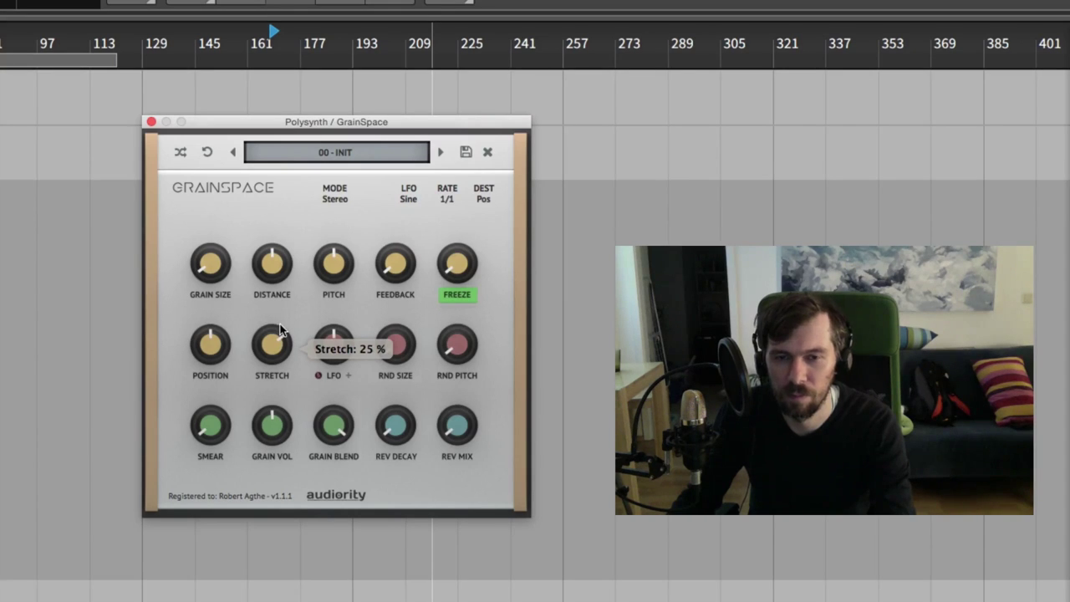
left_click_drag(280, 330, 282, 321)
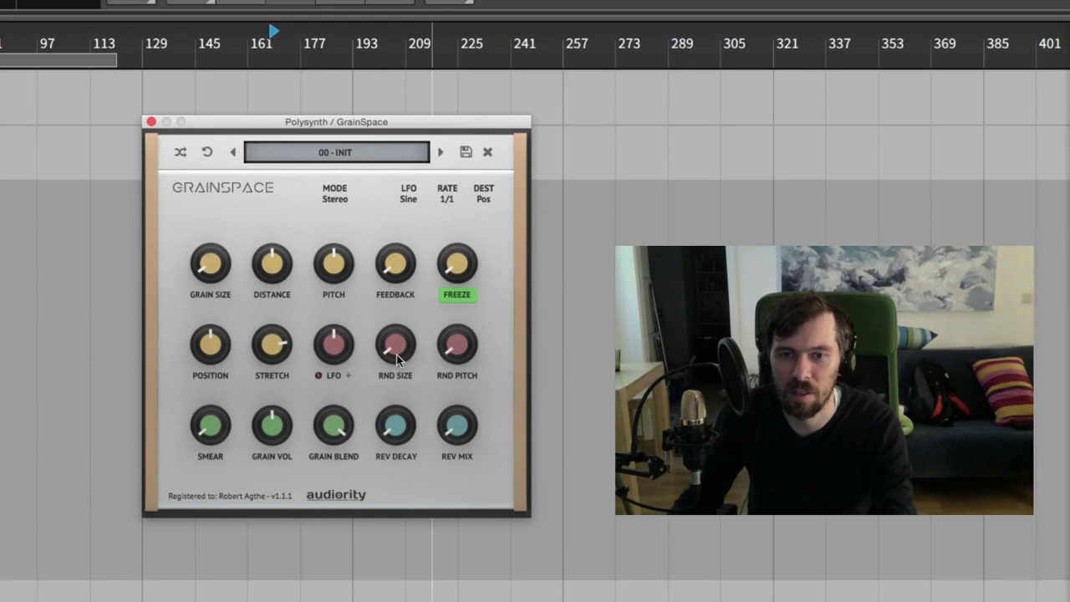
left_click_drag(399, 352, 413, 255)
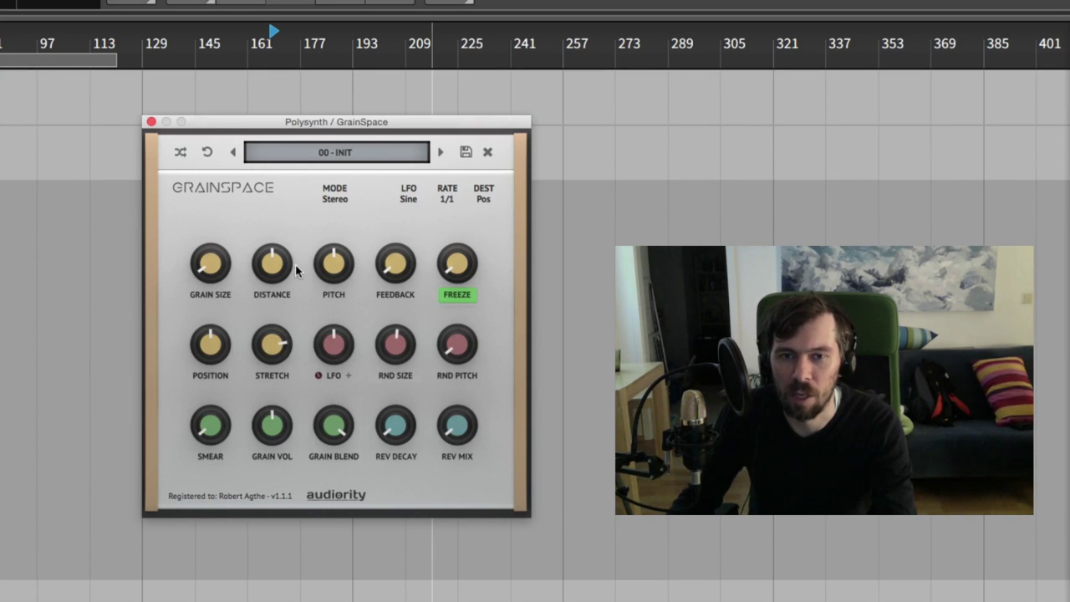
left_click_drag(334, 276, 334, 222)
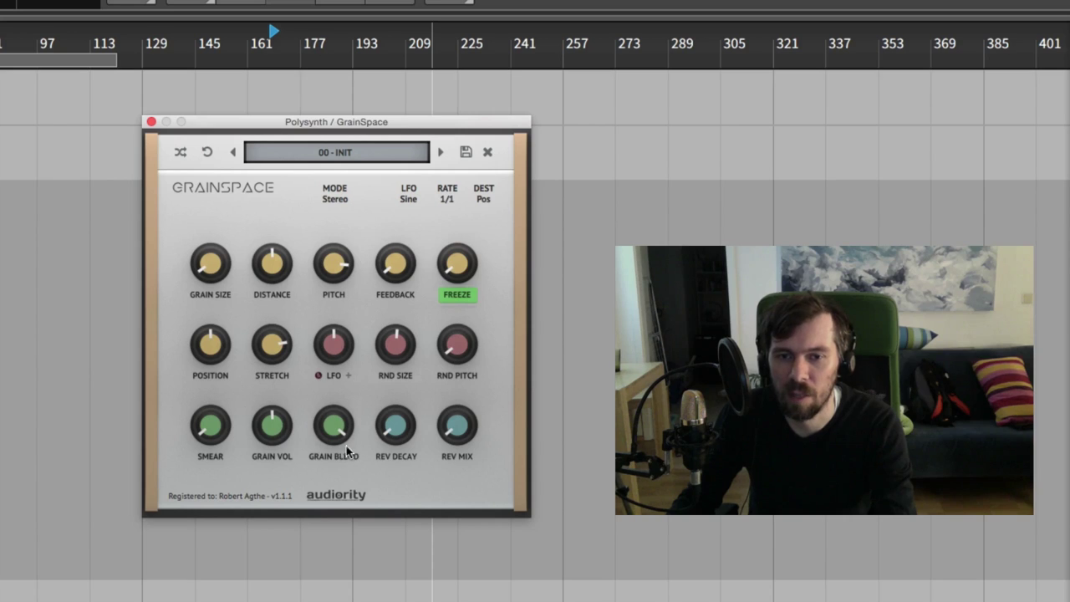
mouse_move(346, 445)
left_mouse_down()
mouse_move(336, 442)
mouse_move(354, 502)
left_mouse_up()
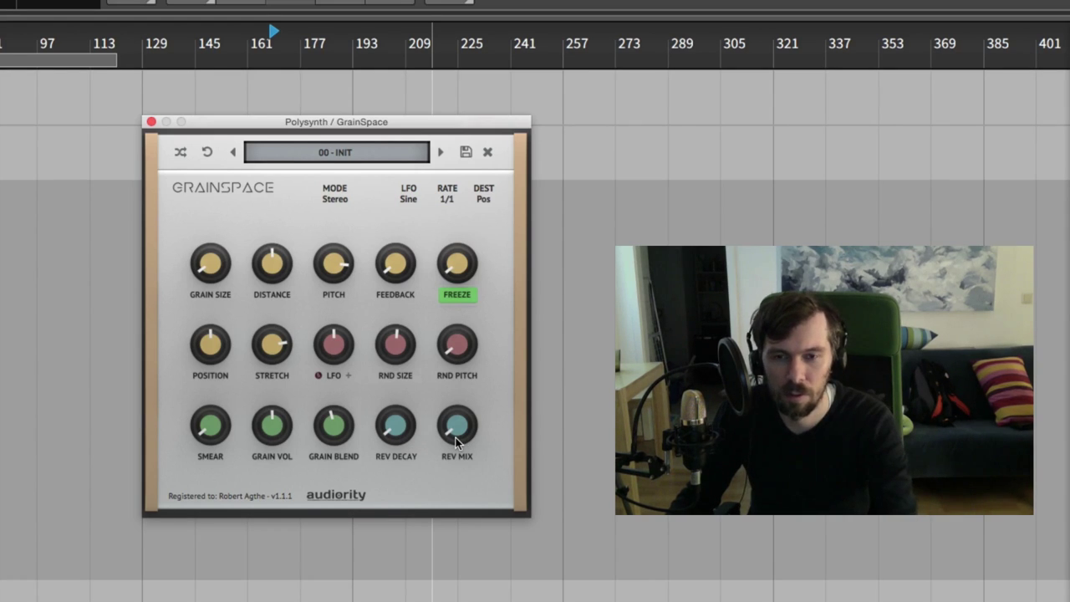
- Raise GrainSpace reverb mix to 11%, reverb decay to 60%, and smear to about 42%
mouse_move(456, 437)
left_mouse_down()
mouse_move(408, 434)
mouse_move(421, 305)
left_mouse_up()
left_click_drag(459, 422, 463, 374)
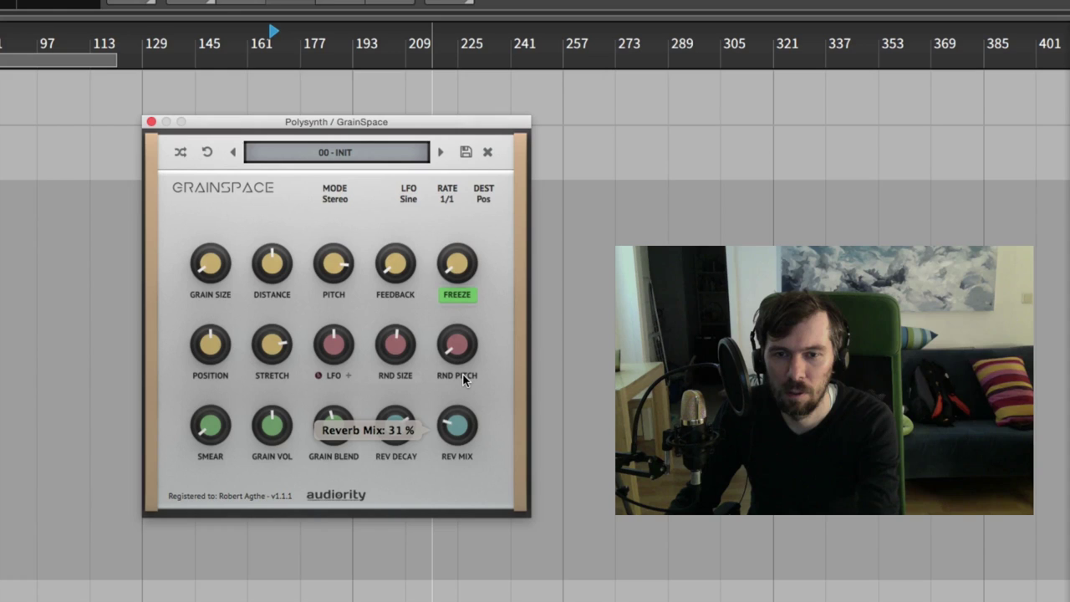
left_click(210, 426)
left_click_drag(228, 365, 244, 316)
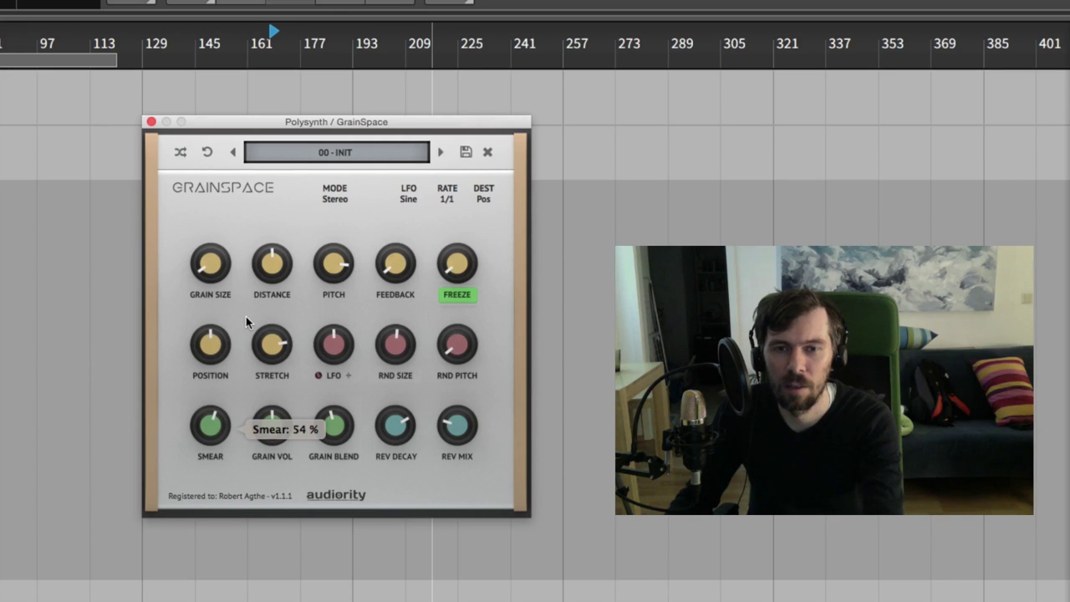
mouse_move(245, 316)
left_mouse_down()
mouse_move(239, 354)
mouse_move(250, 300)
mouse_move(282, 265)
left_mouse_up()
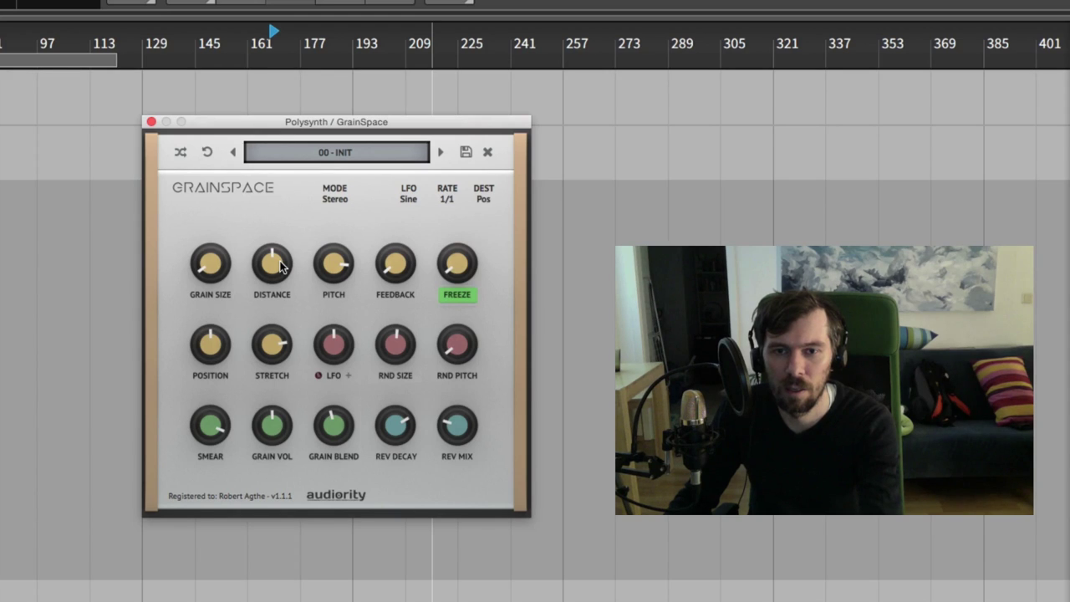
- Set reverb decay to 67%, grain blend to 80%, reverb mix to a third, random pitch to 0%
left_click_drag(396, 402, 399, 391)
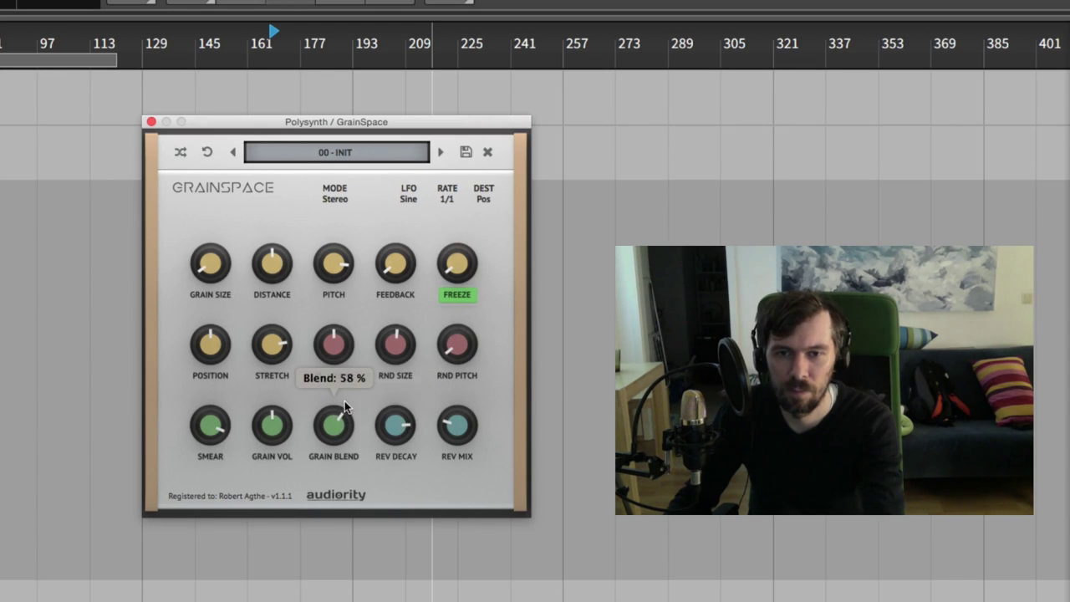
left_click_drag(344, 401, 345, 405)
mouse_move(456, 344)
left_mouse_down()
mouse_move(458, 246)
mouse_move(422, 245)
left_mouse_up()
left_click_drag(347, 418, 365, 285)
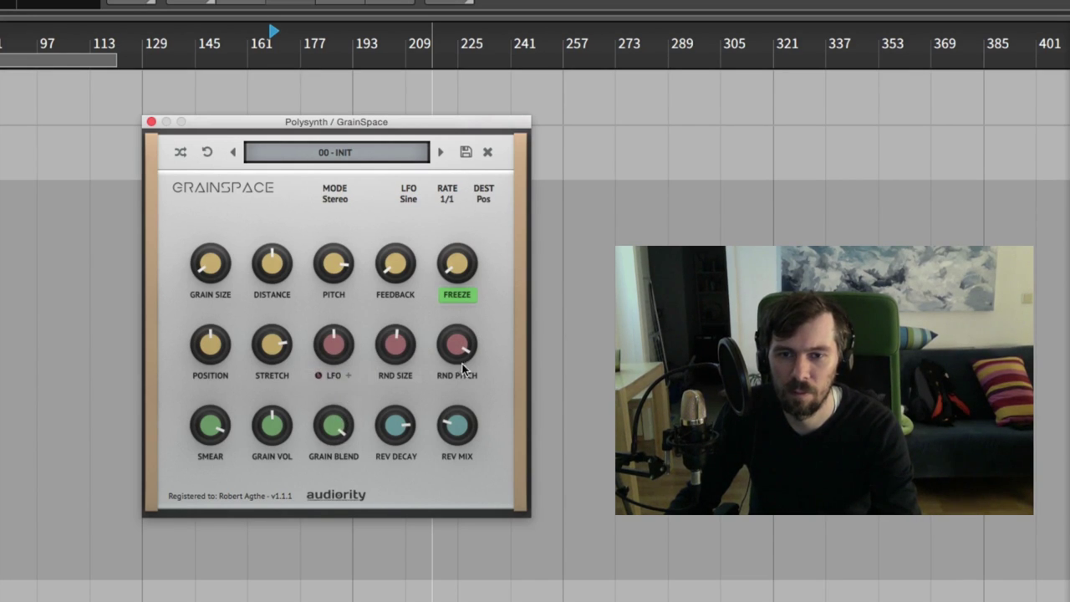
mouse_move(451, 420)
left_click_drag(468, 374, 463, 410)
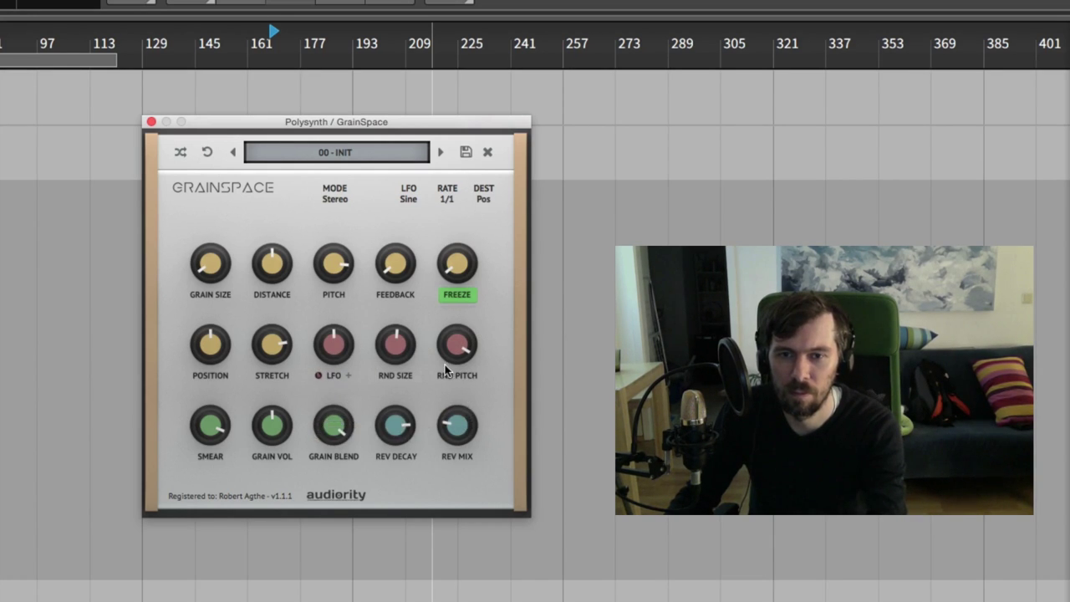
left_click_drag(437, 359, 441, 382)
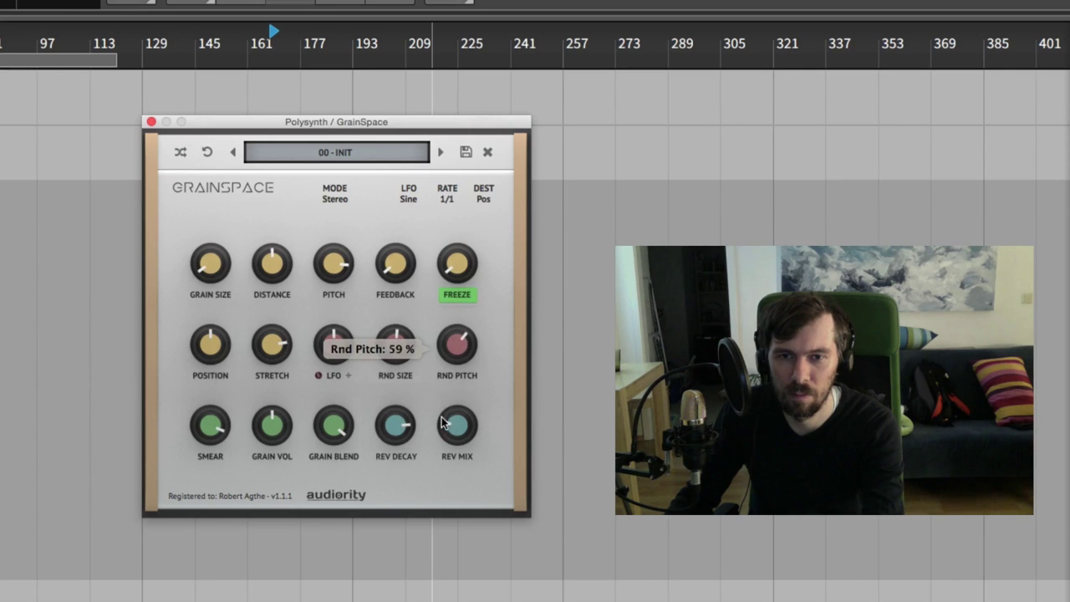
left_click_drag(443, 423, 439, 447)
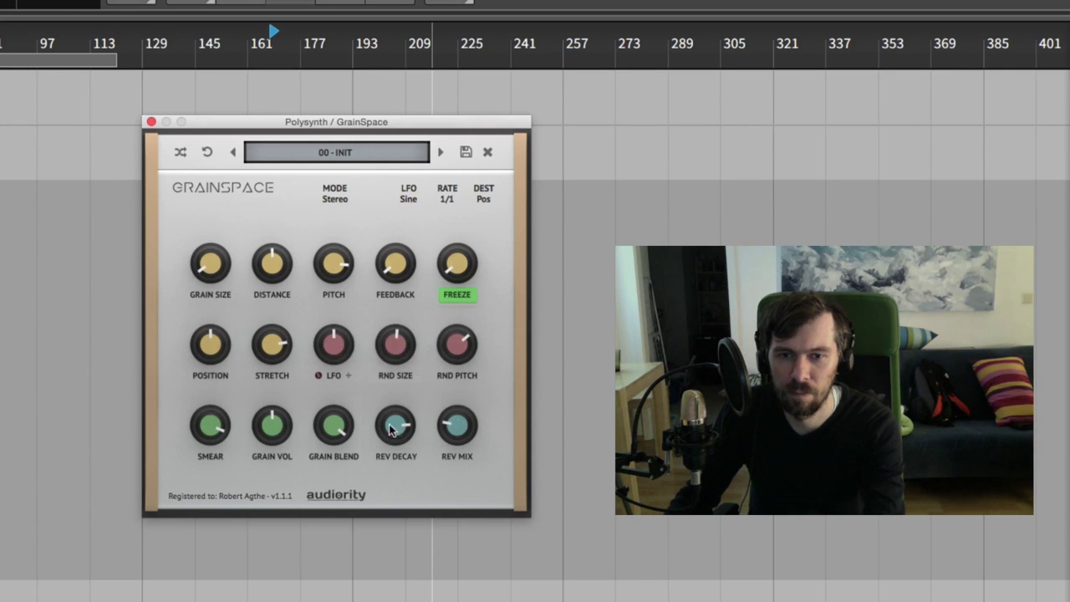
left_click_drag(336, 424, 346, 478)
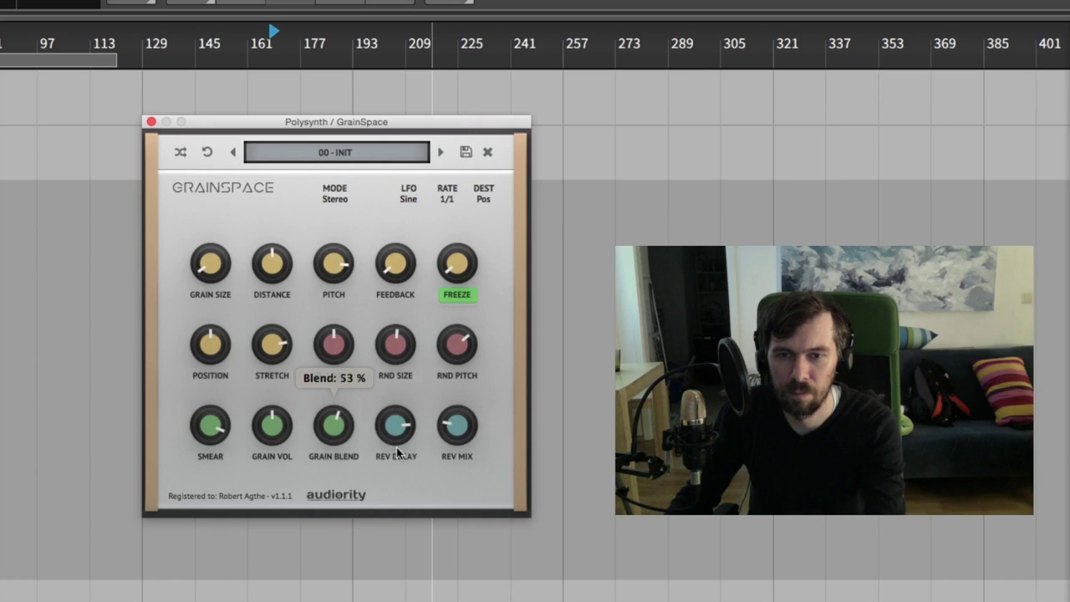
left_click_drag(462, 408, 443, 495)
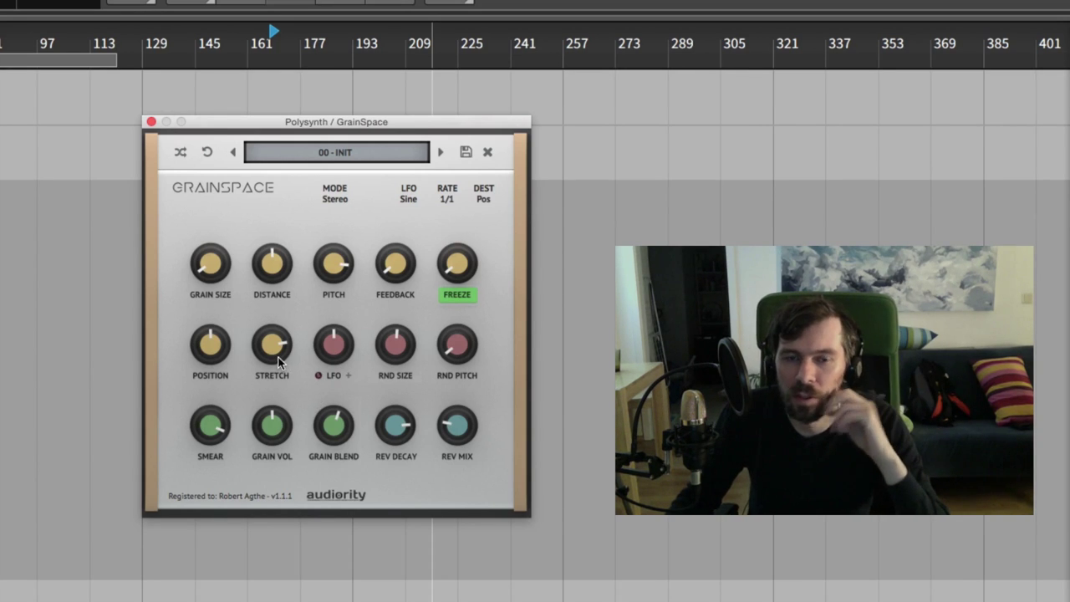
- Randomize GrainSpace repeatedly until a Stereo patch with a 4x Triangle LFO on Stretch appears
left_click(181, 154)
left_click(181, 154)
left_click(181, 154)
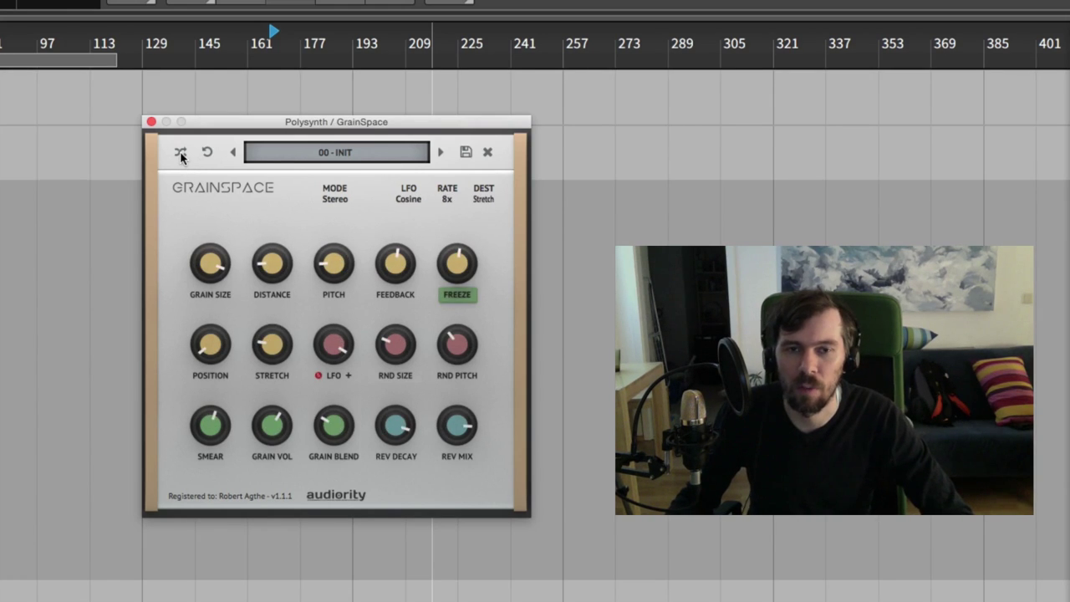
left_click(180, 154)
left_click(181, 154)
left_click(181, 154)
left_click(180, 154)
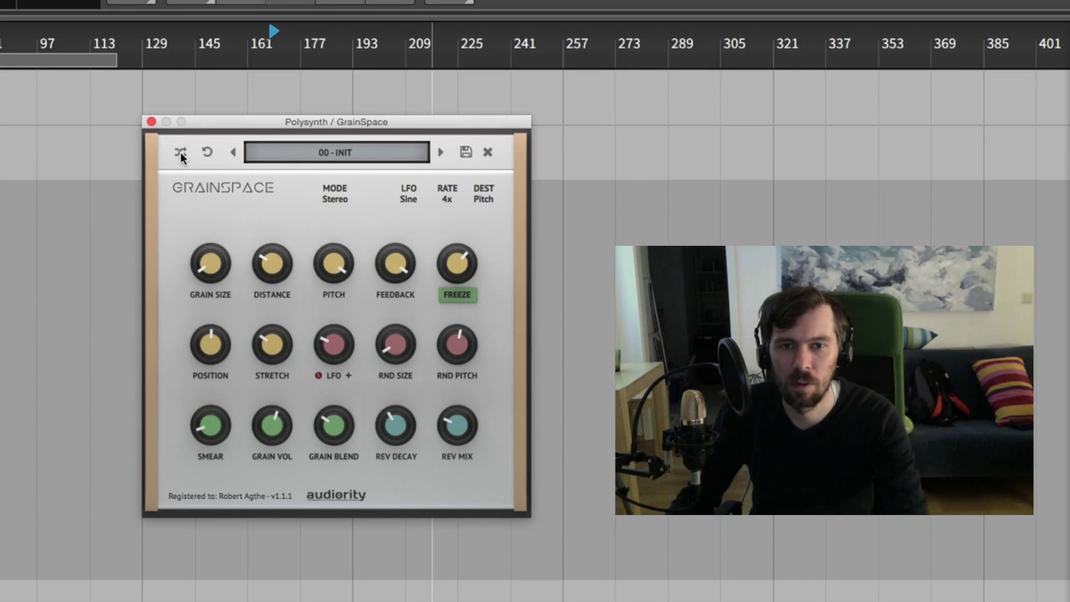
left_click(181, 153)
left_click(180, 154)
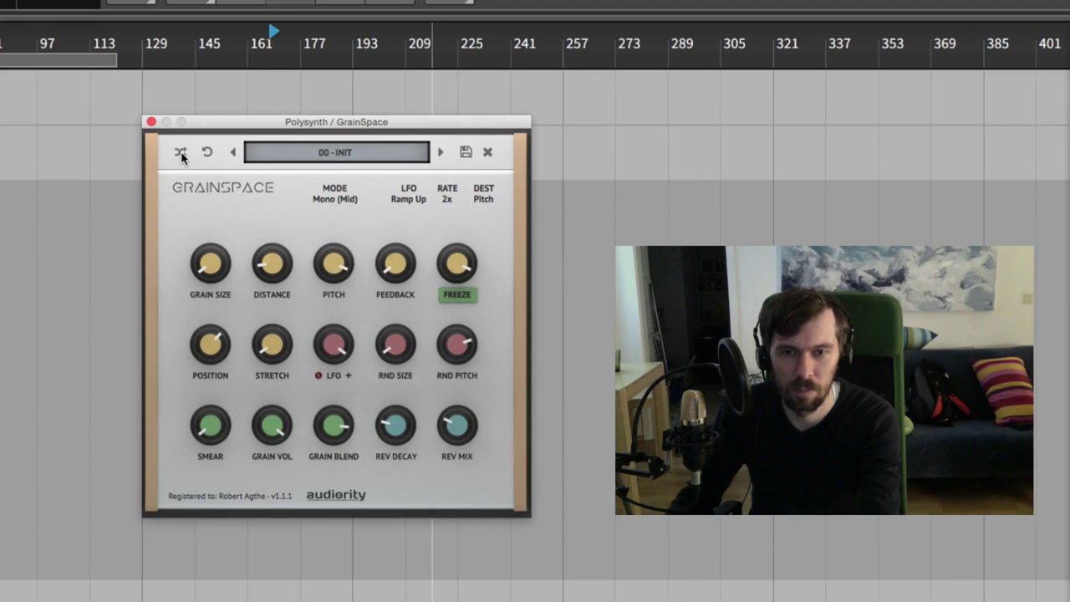
left_click(181, 154)
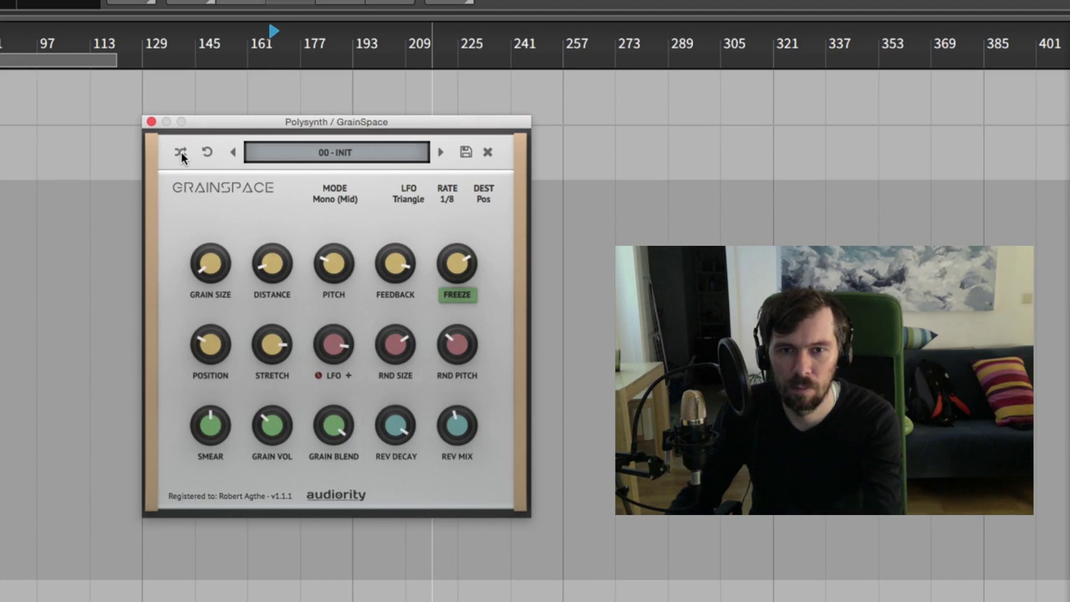
left_click(181, 154)
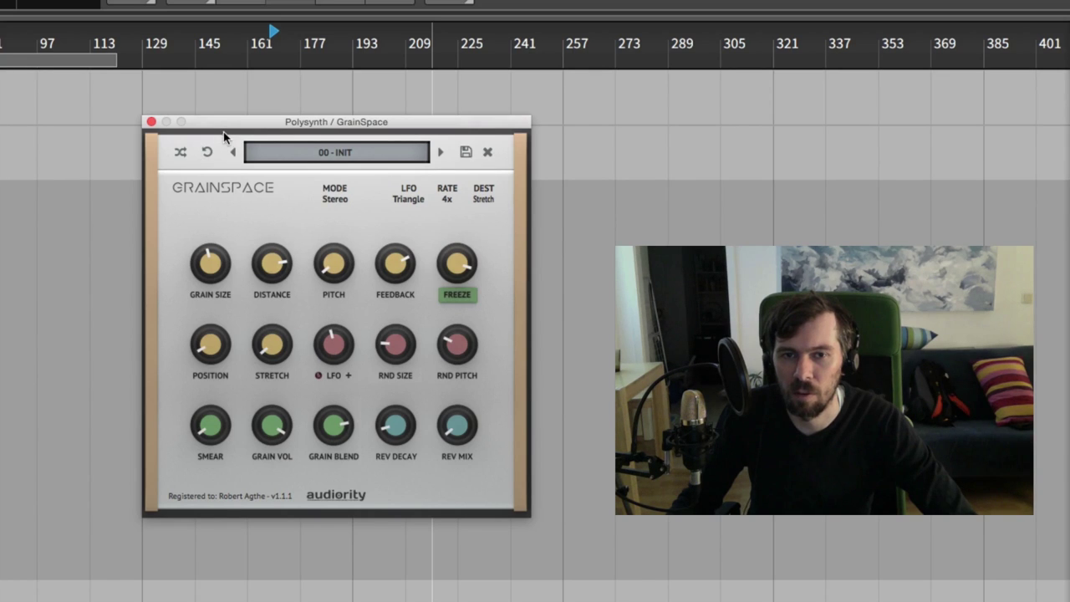
left_click_drag(226, 127, 223, 133)
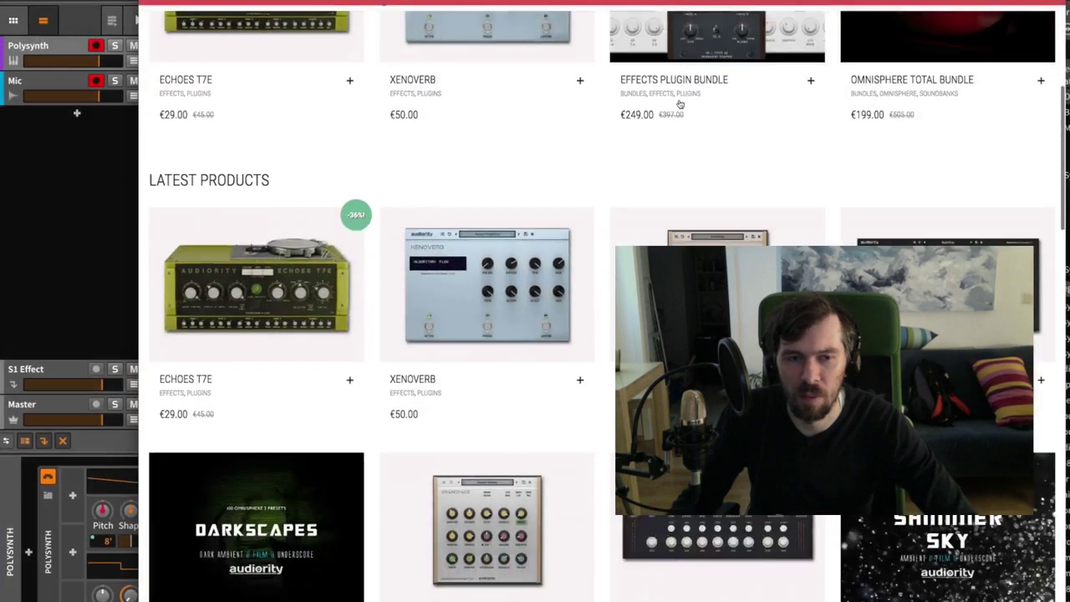
- Scroll down the Audiority store's Latest Products list
scroll(680, 104, "down", 4)
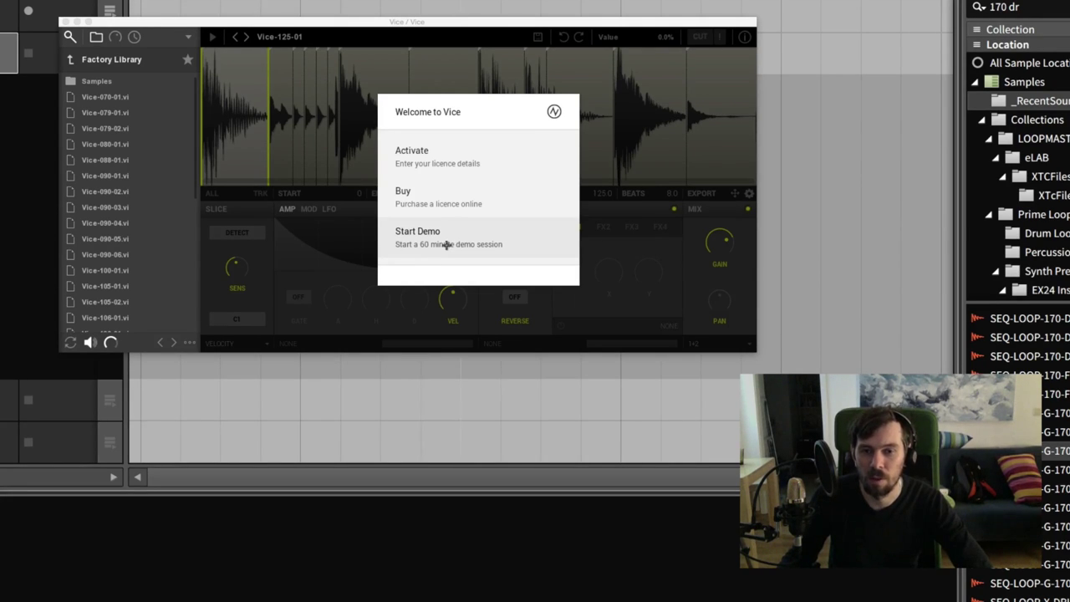
- Start the Vice demo and load the DarkPressure Rimshotter-3 drum loop, checking its slices
left_click(443, 253)
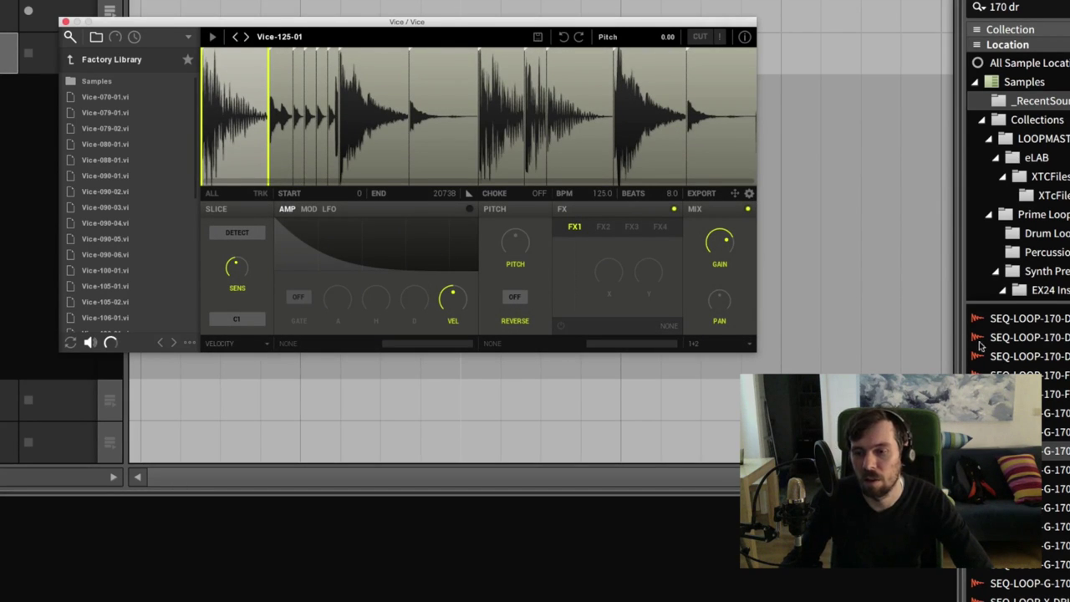
mouse_move(1055, 450)
left_mouse_down()
mouse_move(734, 365)
mouse_move(437, 136)
left_mouse_up()
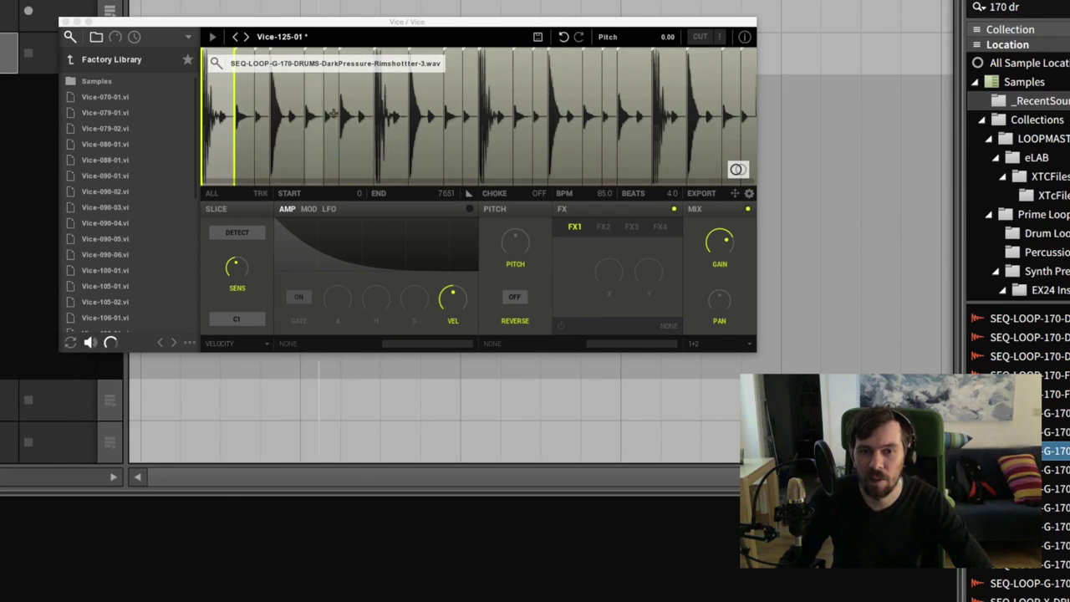
left_click(295, 130)
left_click(245, 126)
left_click(217, 125)
left_click(1055, 450)
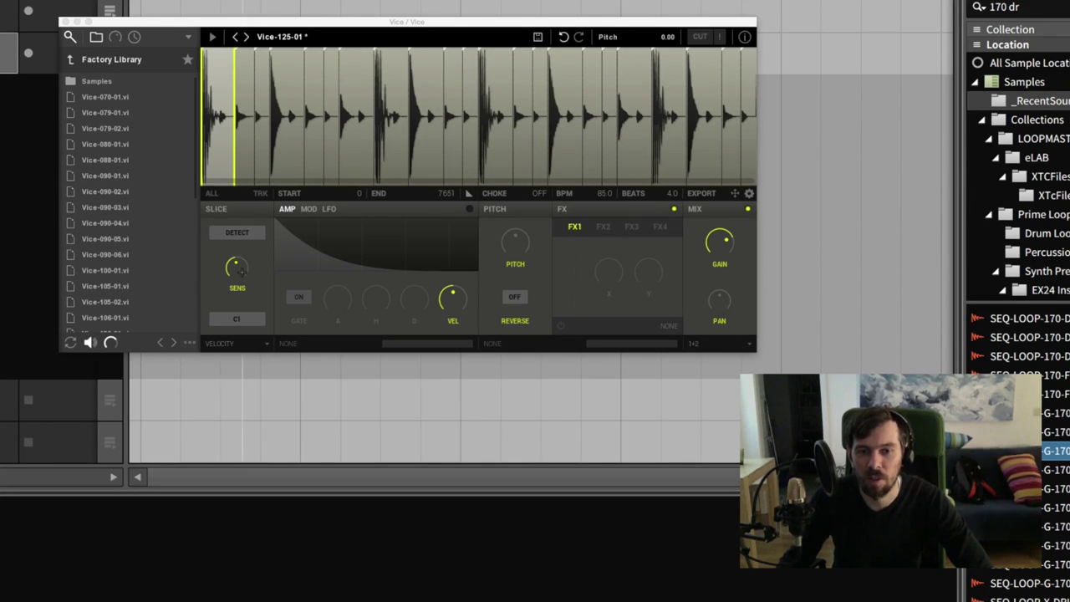
- Lower Vice's slice sensitivity and place the 170 BPM slice pattern as a clip in Scene 1
left_click(240, 269)
mouse_move(237, 268)
left_mouse_down()
mouse_move(237, 286)
mouse_move(237, 254)
left_mouse_up()
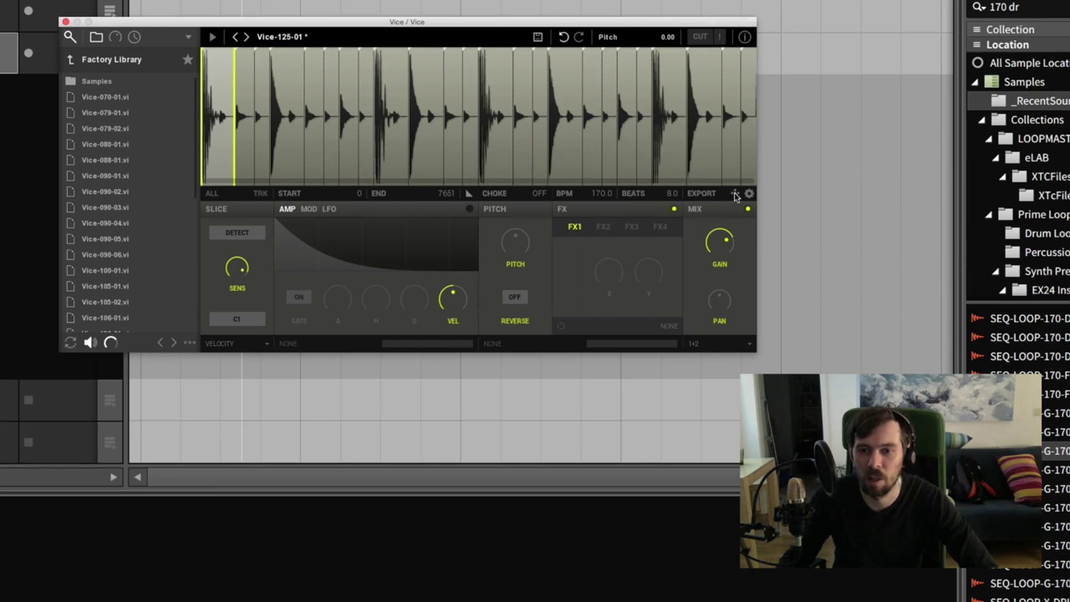
mouse_move(735, 195)
left_mouse_down()
mouse_move(610, 243)
mouse_move(155, 192)
mouse_move(145, 126)
left_mouse_up()
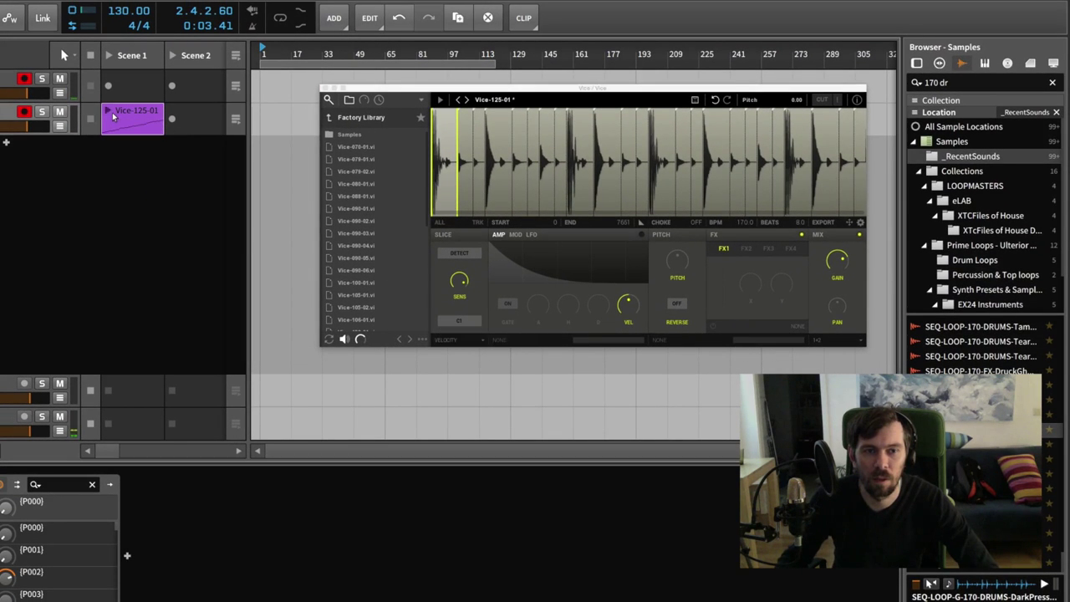
- Launch the Vice-125-01 clip, select a slice, and raise its pitch to 12.00
left_click(108, 111)
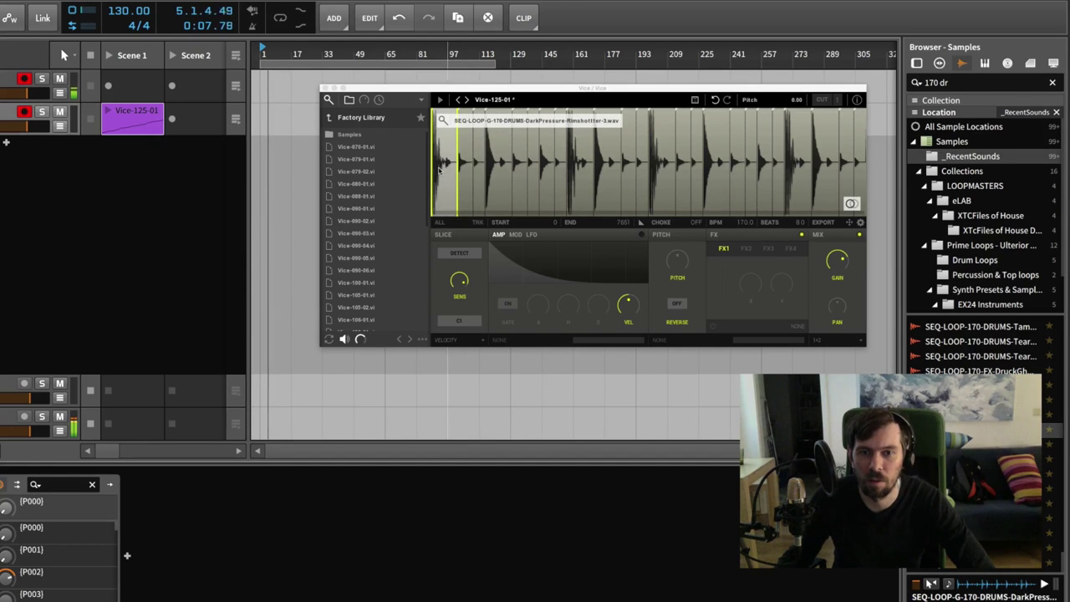
left_click(556, 167)
left_click(717, 174)
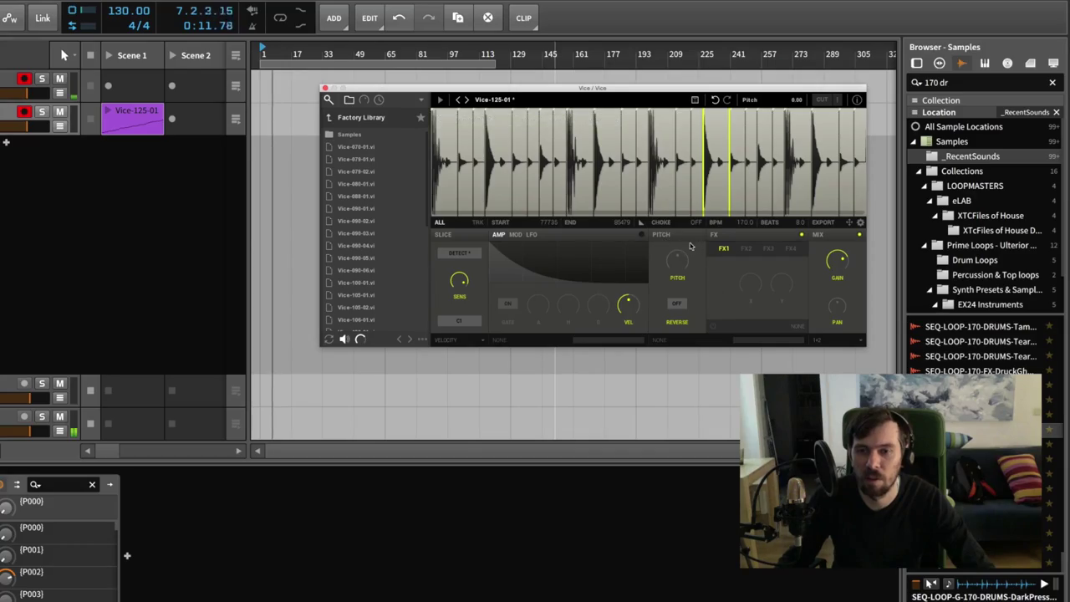
left_click_drag(677, 261, 679, 260)
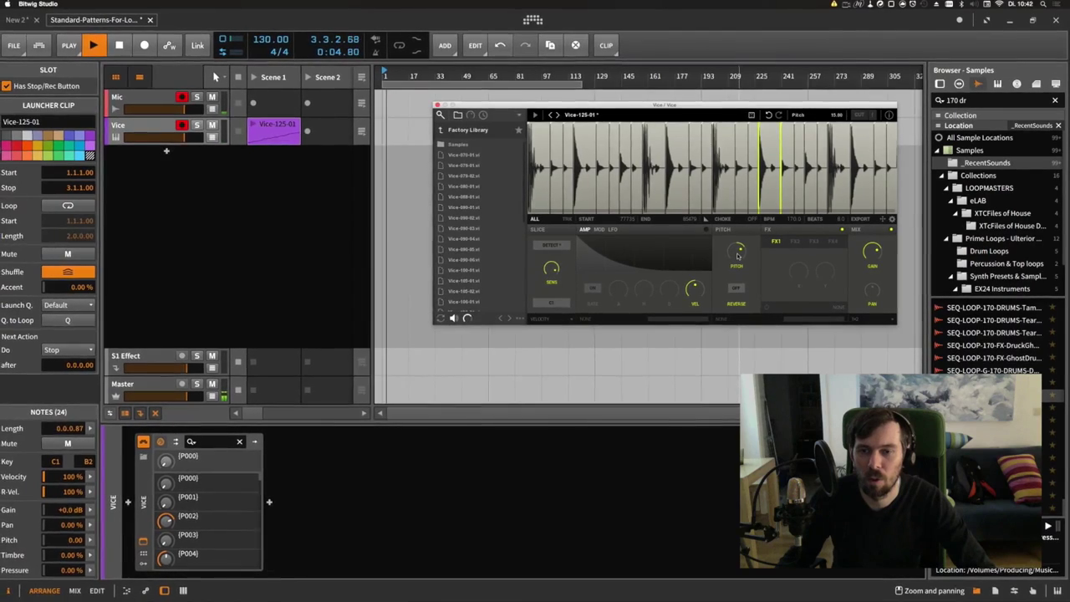
mouse_move(677, 179)
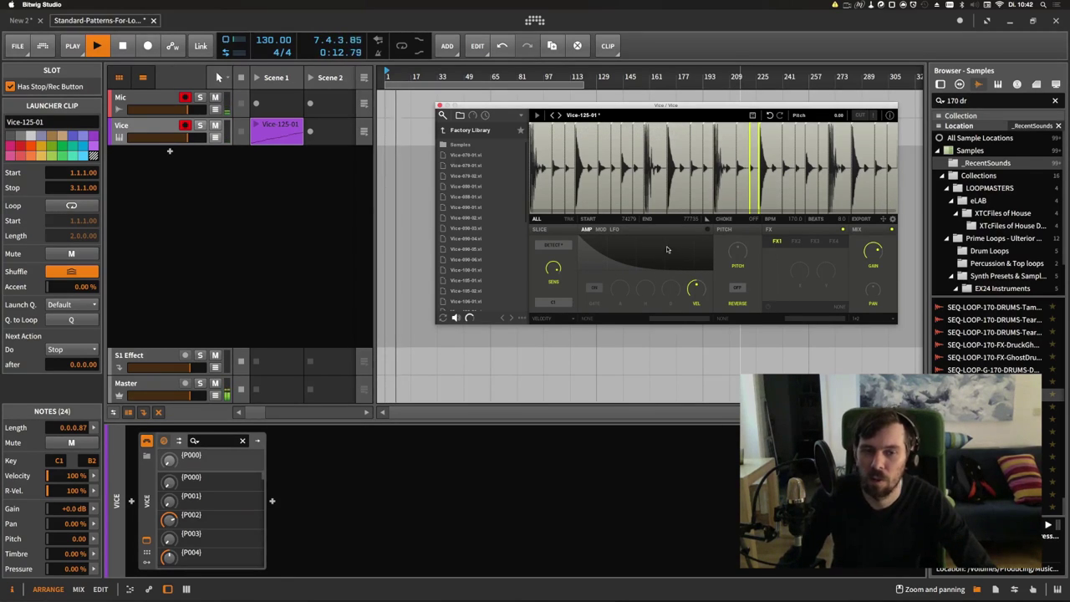
- Bounce the Vice-125-01 clip to audio in place and delete the Vice device from Hybrid 2
right_click(274, 142)
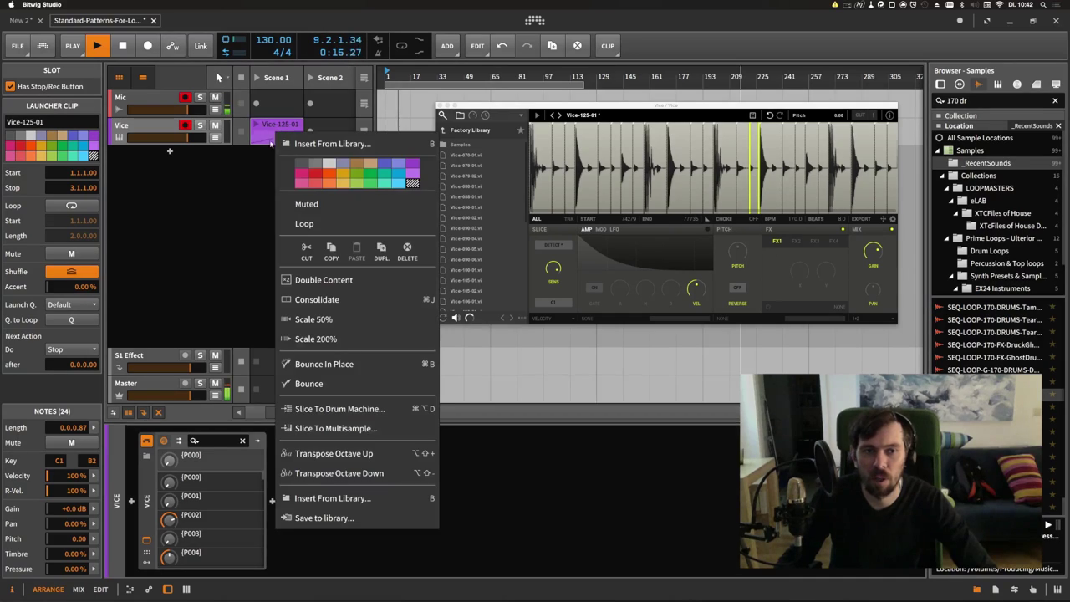
left_click(334, 364)
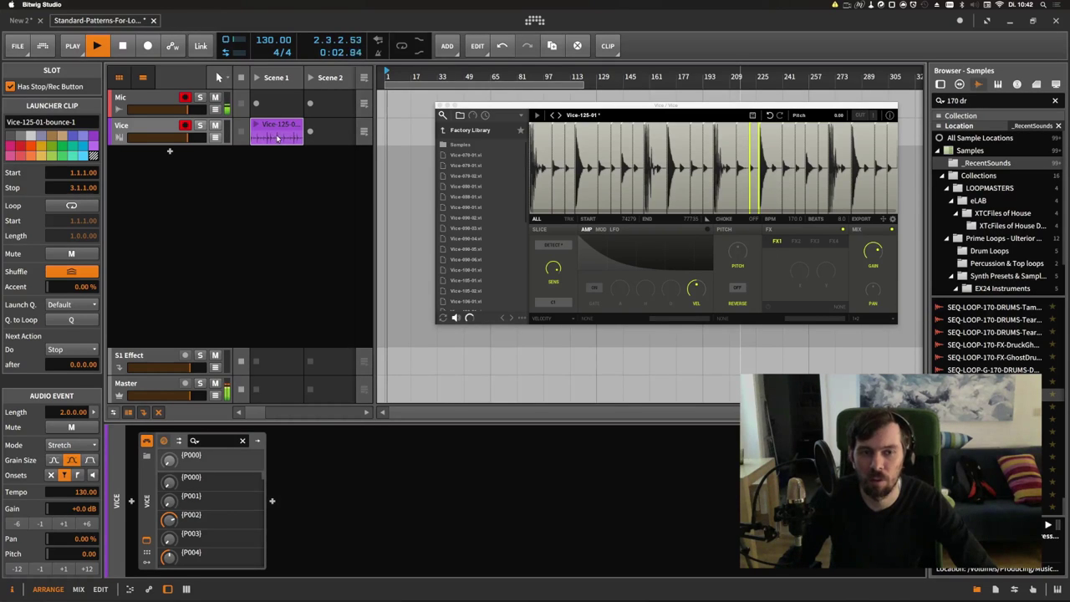
left_click(147, 499)
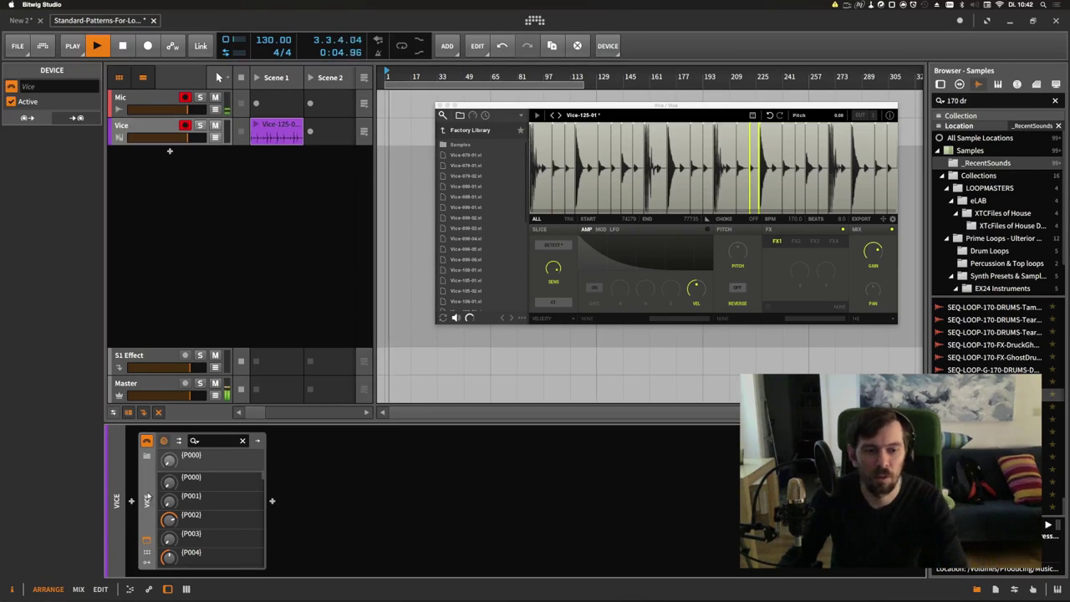
key("Delete")
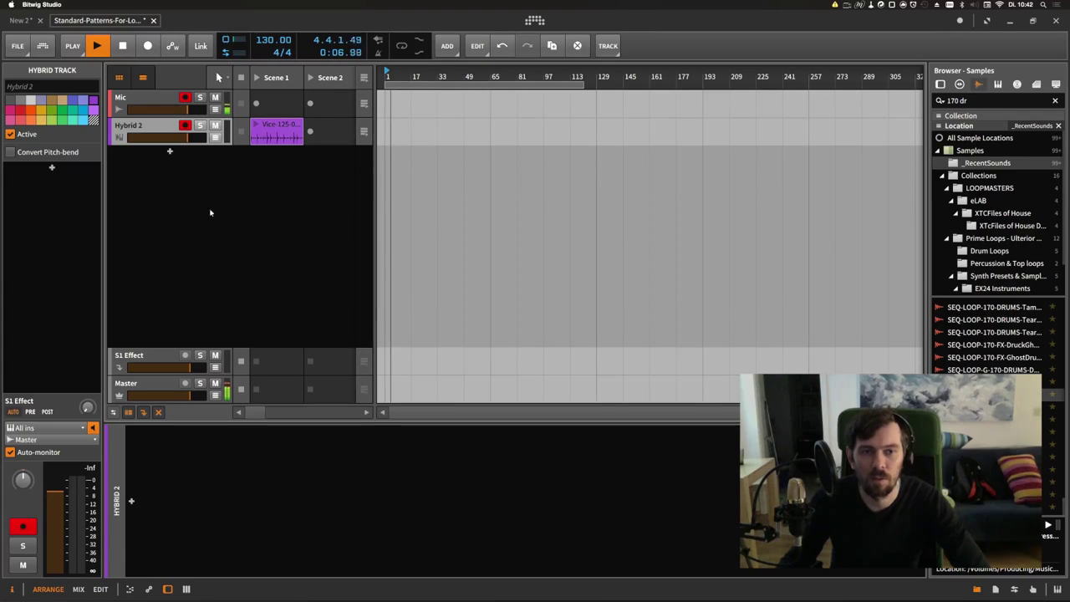
left_click(276, 135)
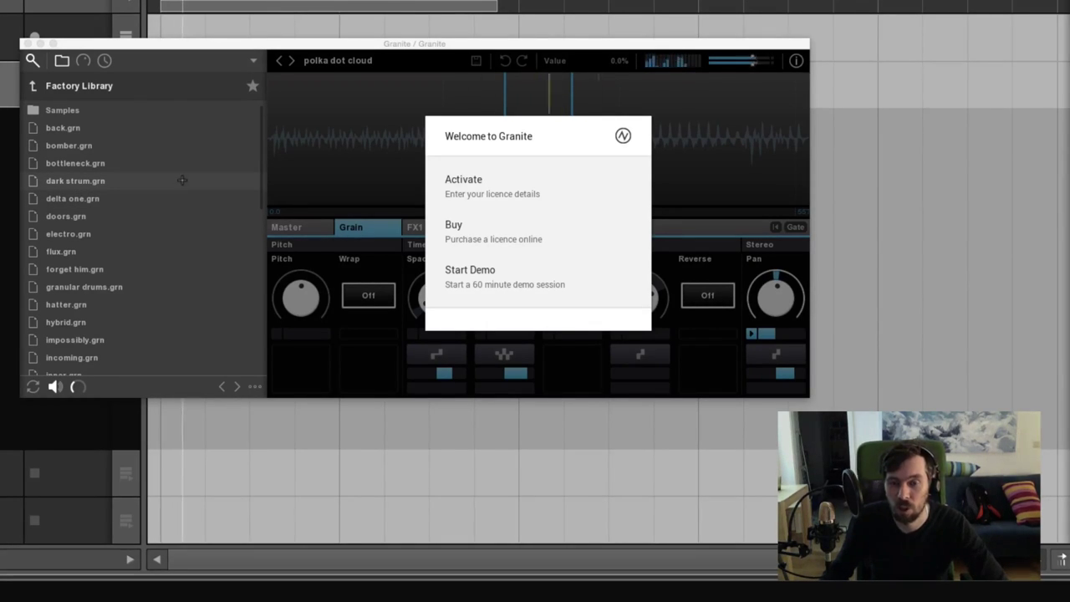
- Start Granite's demo session, enable the master-envelope Gate and bring up Granite's main menu
left_click_drag(311, 49, 297, 57)
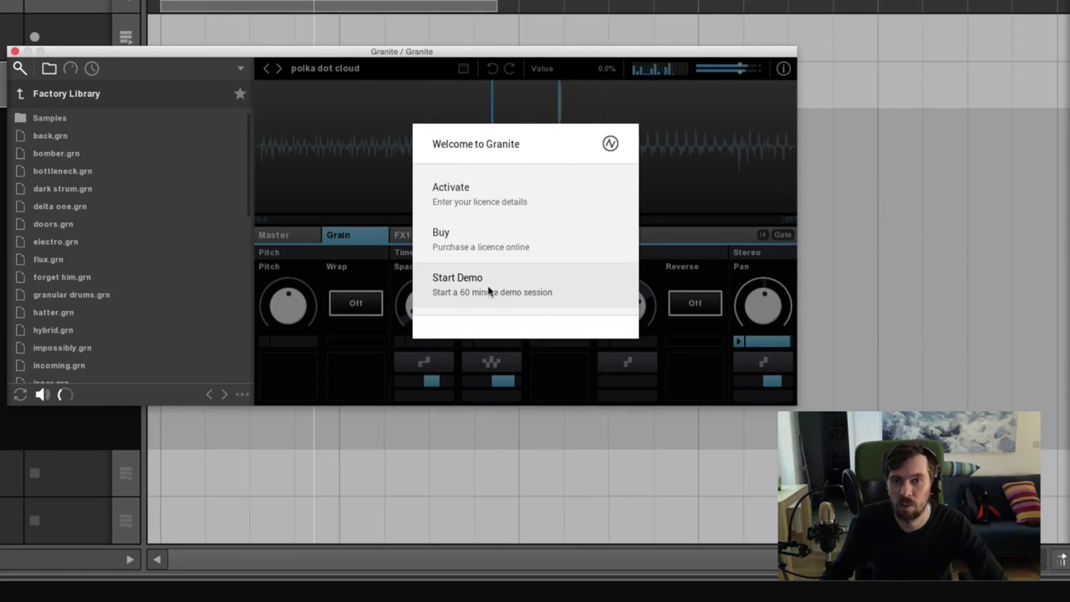
left_click(432, 285)
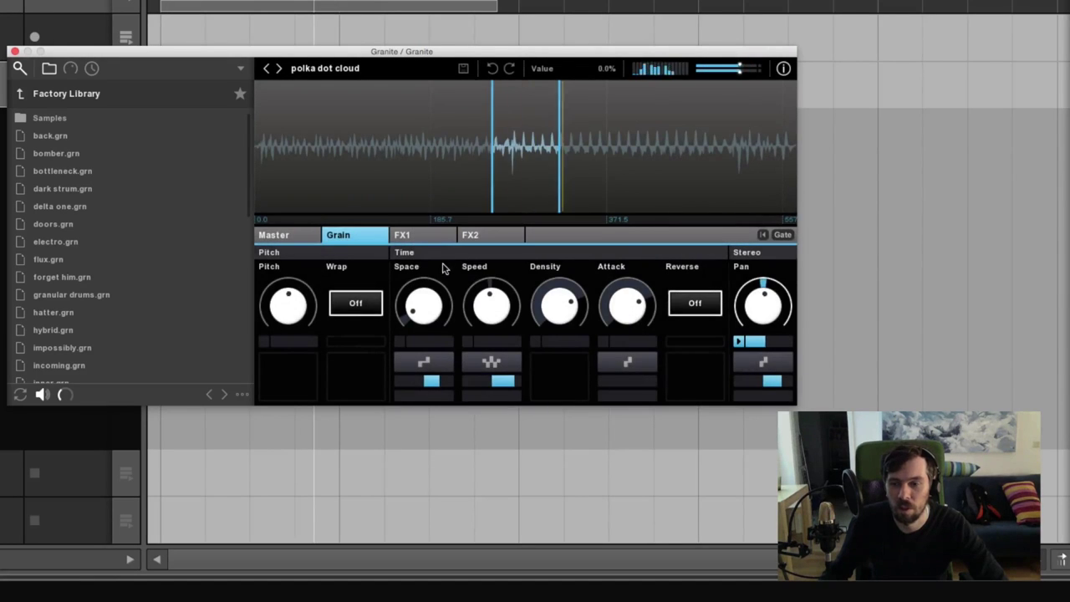
left_click(936, 368)
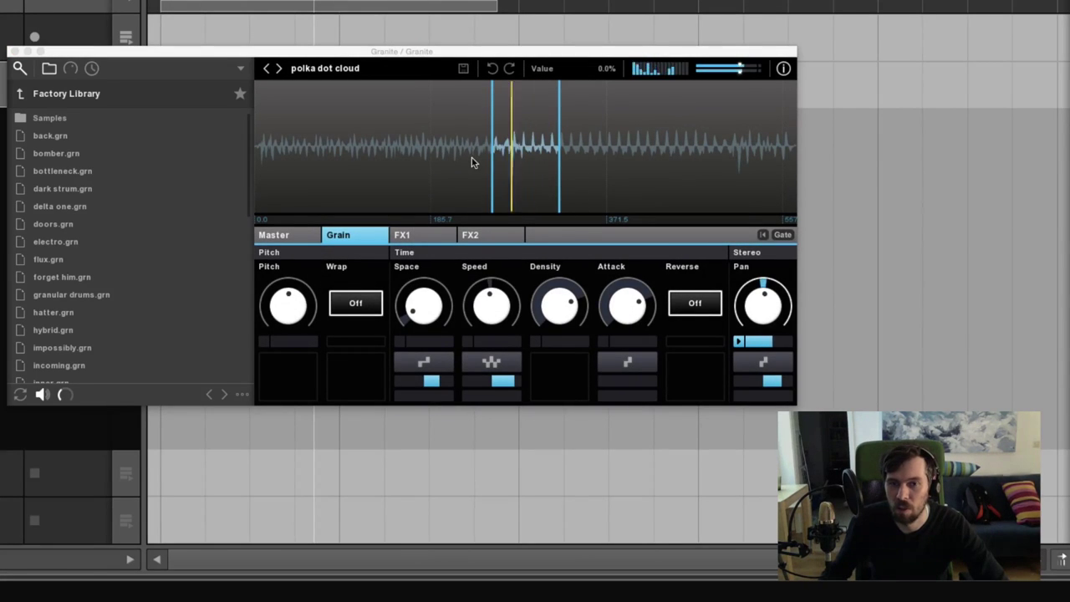
left_click(786, 236)
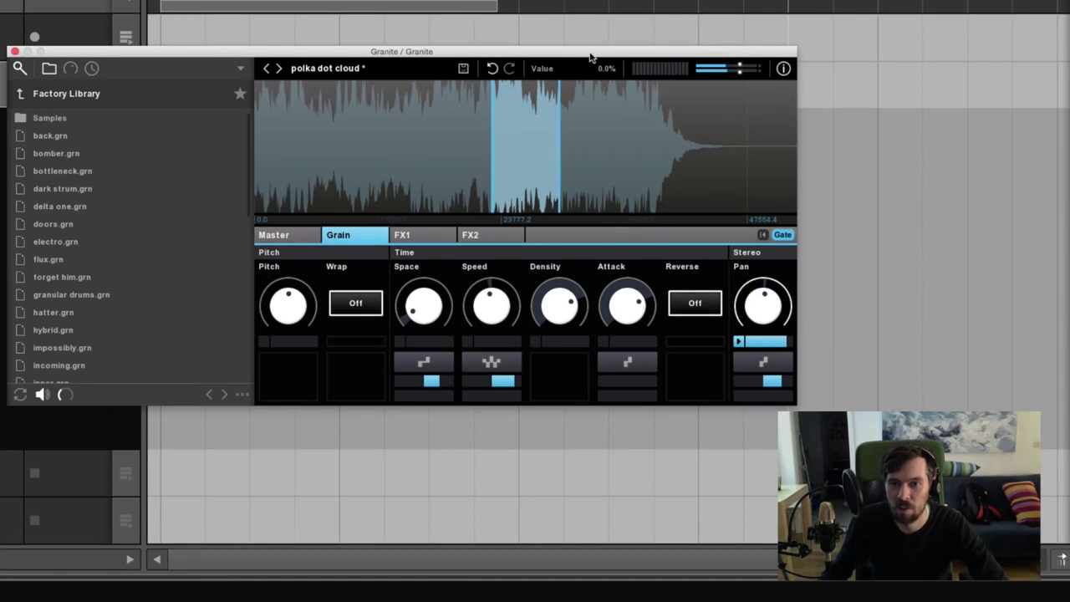
left_click_drag(590, 53, 587, 55)
left_click(781, 70)
- Reset Granite to a blank New preset
left_click(253, 95)
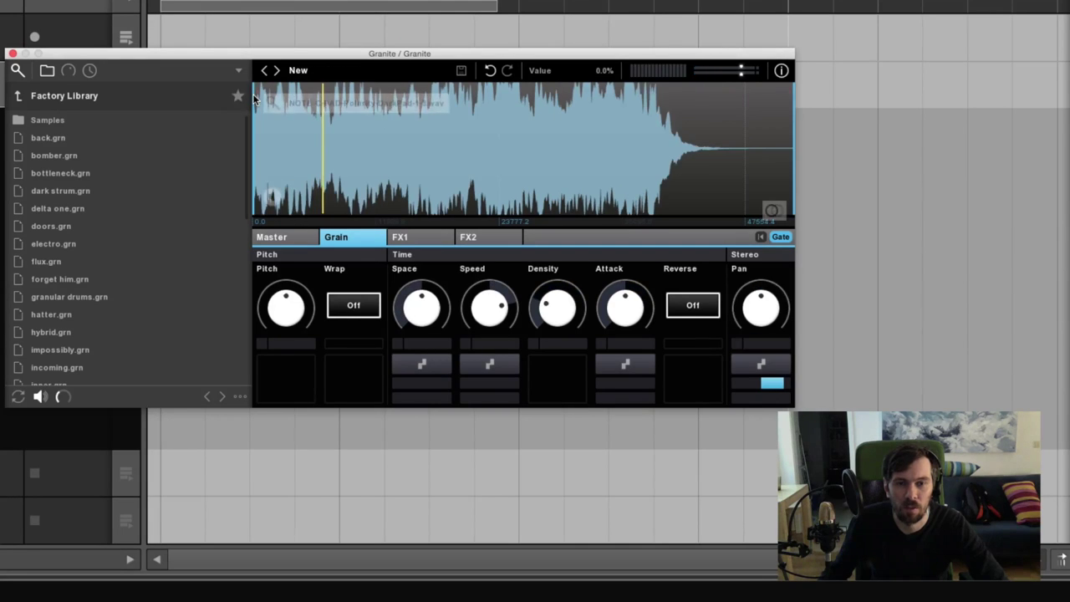
left_click_drag(258, 58, 257, 63)
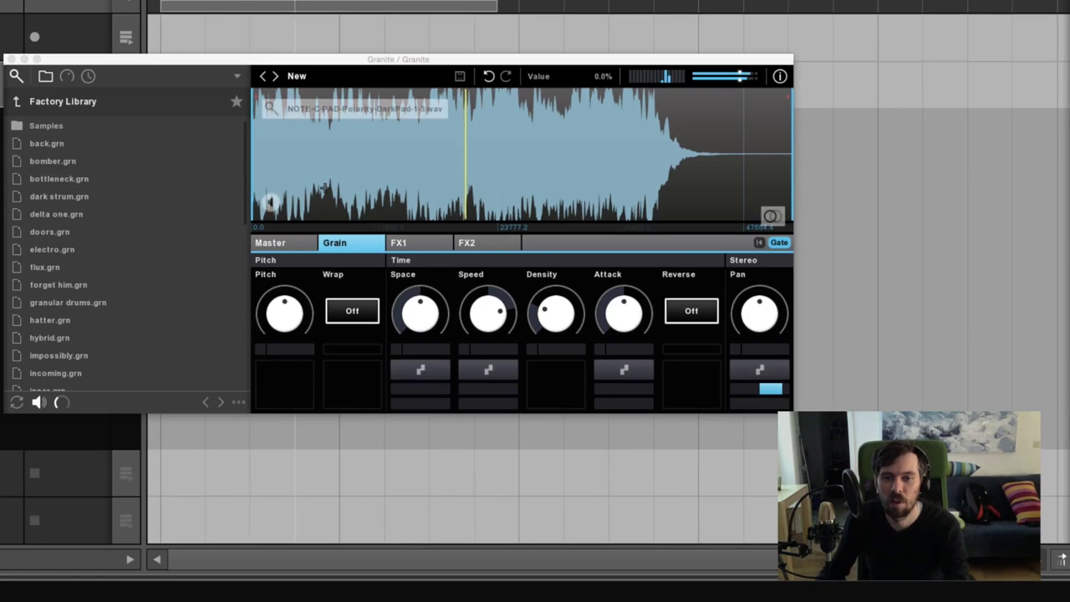
left_click(487, 310)
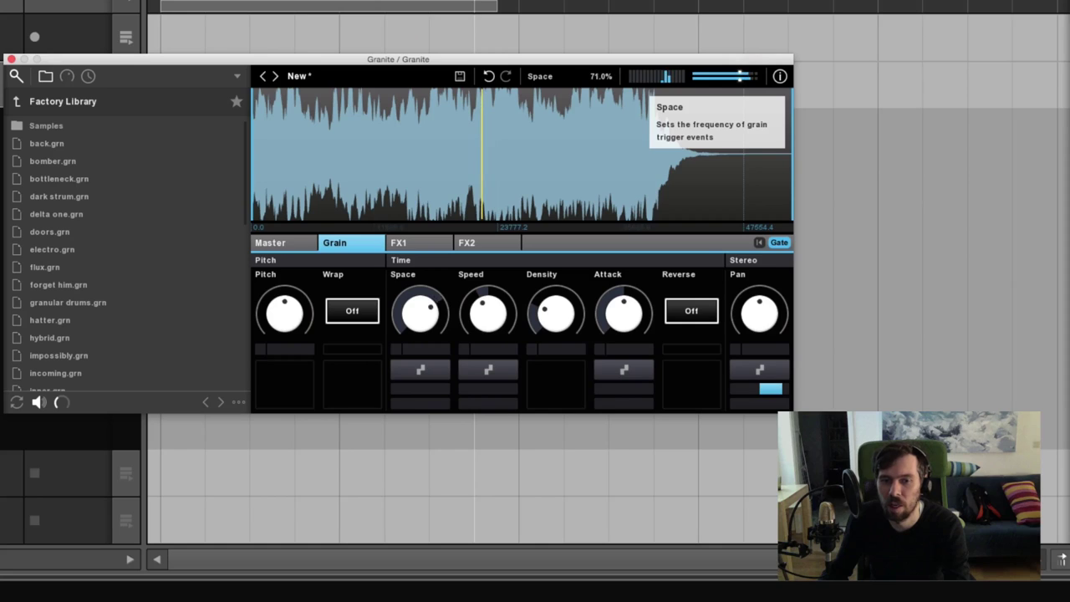
- Lower the grain Space and nudge grain Density and Attack slightly higher
left_click_drag(420, 312, 420, 320)
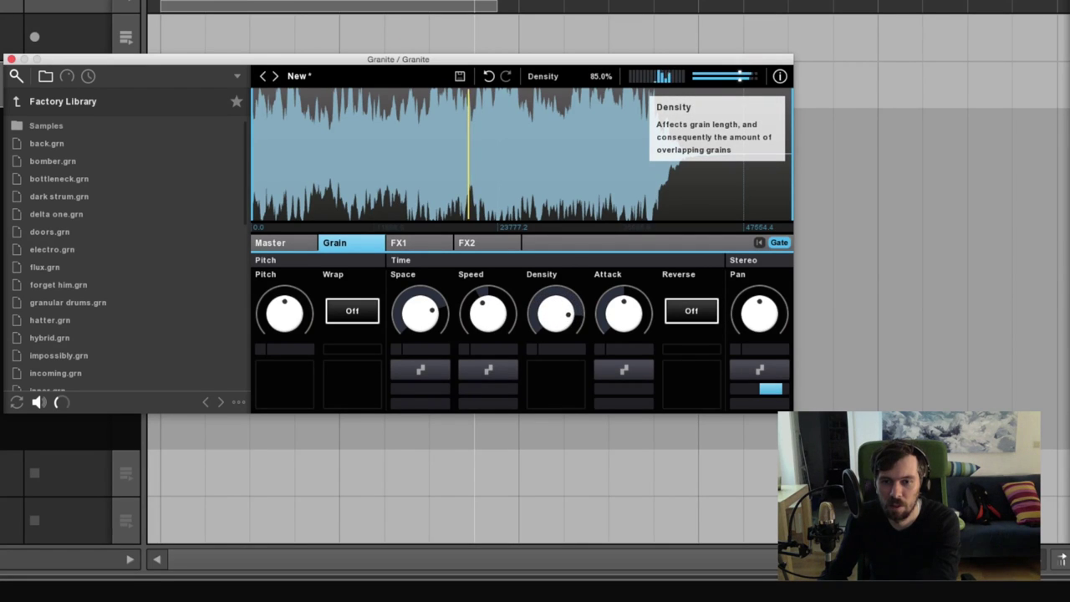
left_click_drag(556, 313, 556, 311)
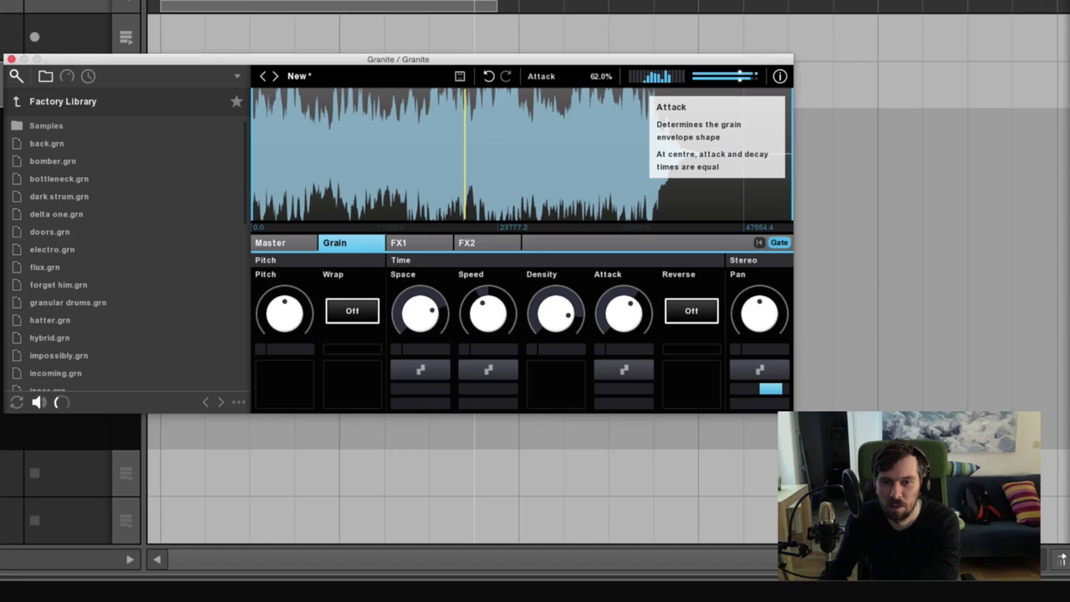
left_click_drag(624, 311, 624, 309)
- On FX2, lengthen the reverb Time and rebalance its Mix, then return to the Grain page
left_click(472, 242)
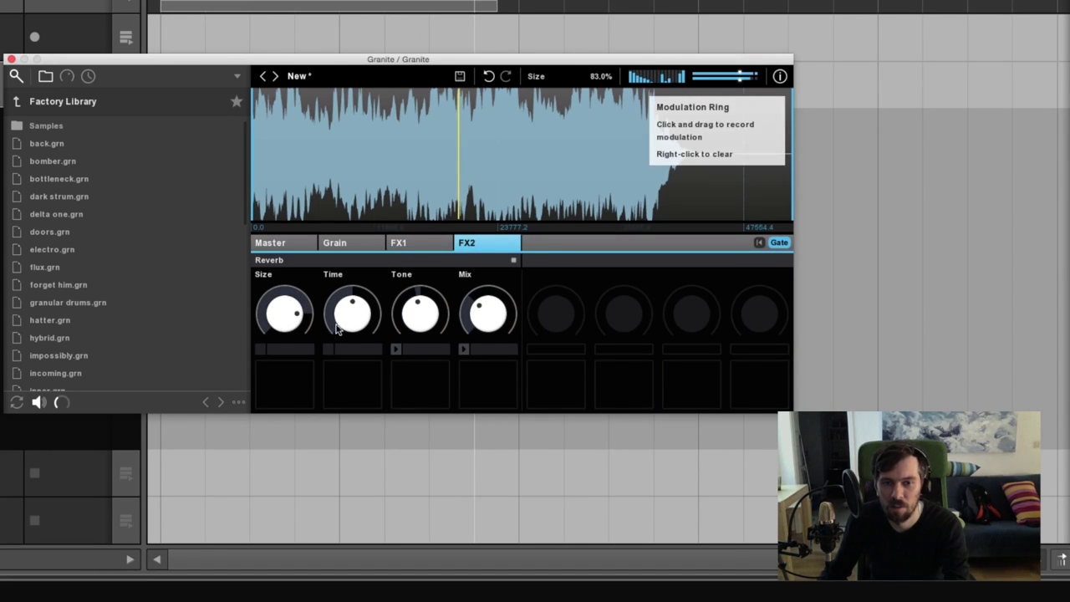
left_click_drag(342, 311, 343, 303)
left_click_drag(488, 313, 488, 330)
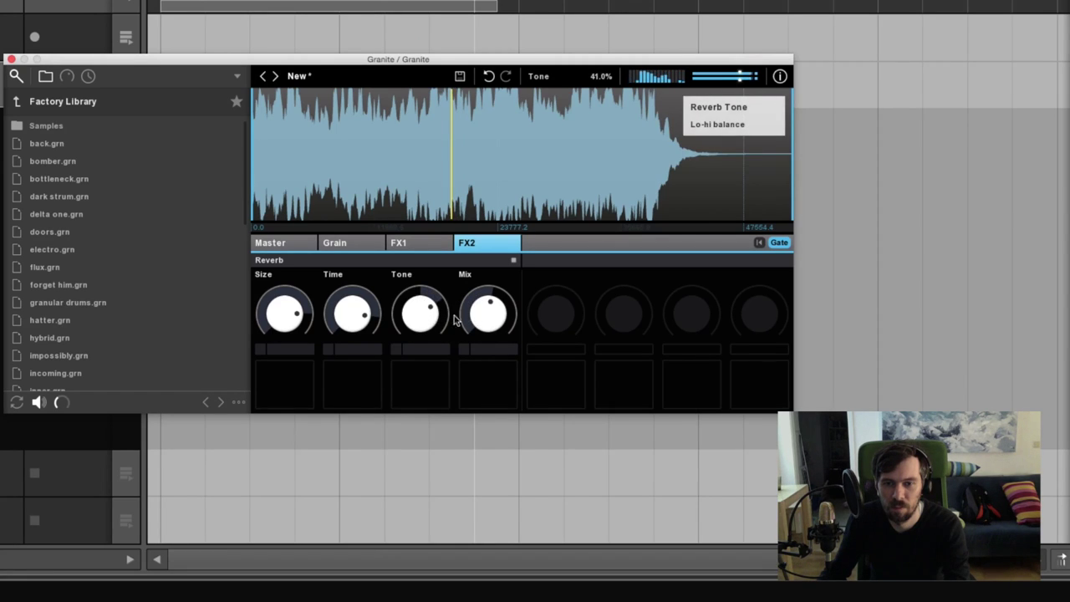
left_click_drag(488, 314, 488, 306)
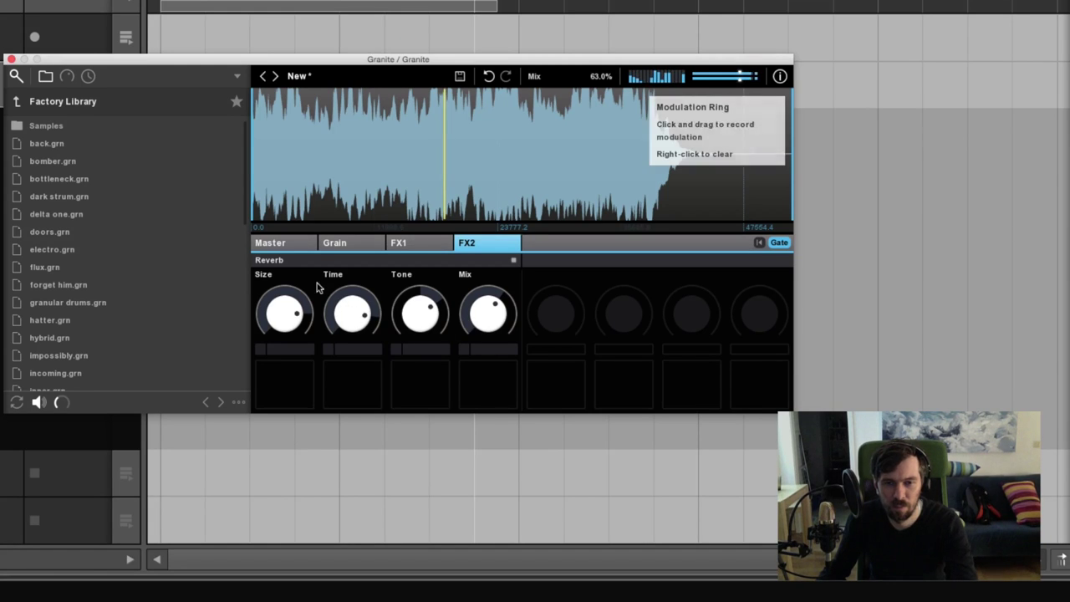
left_click(293, 243)
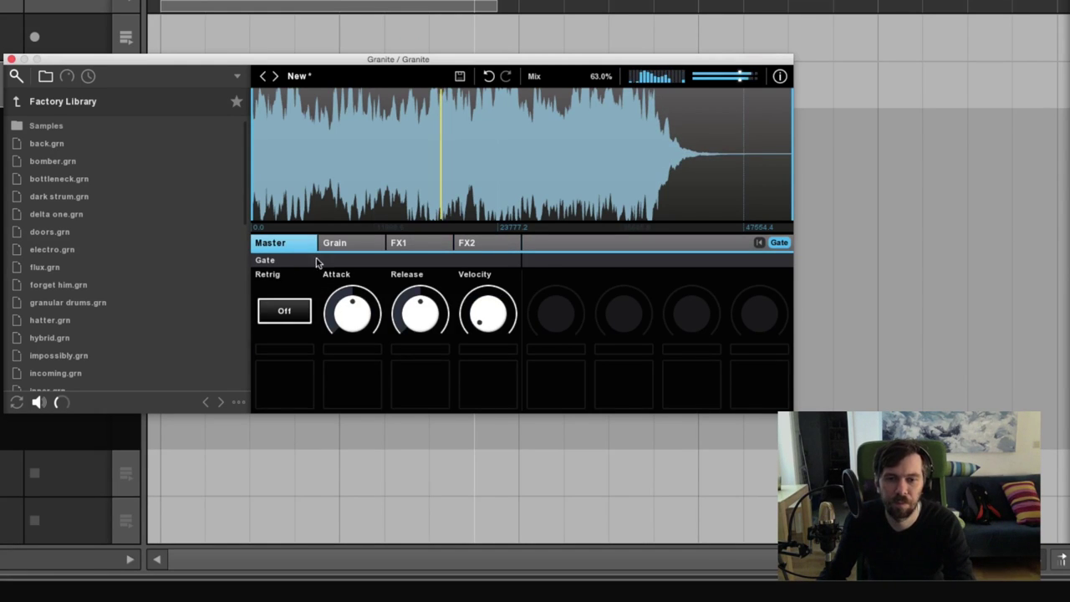
left_click(347, 243)
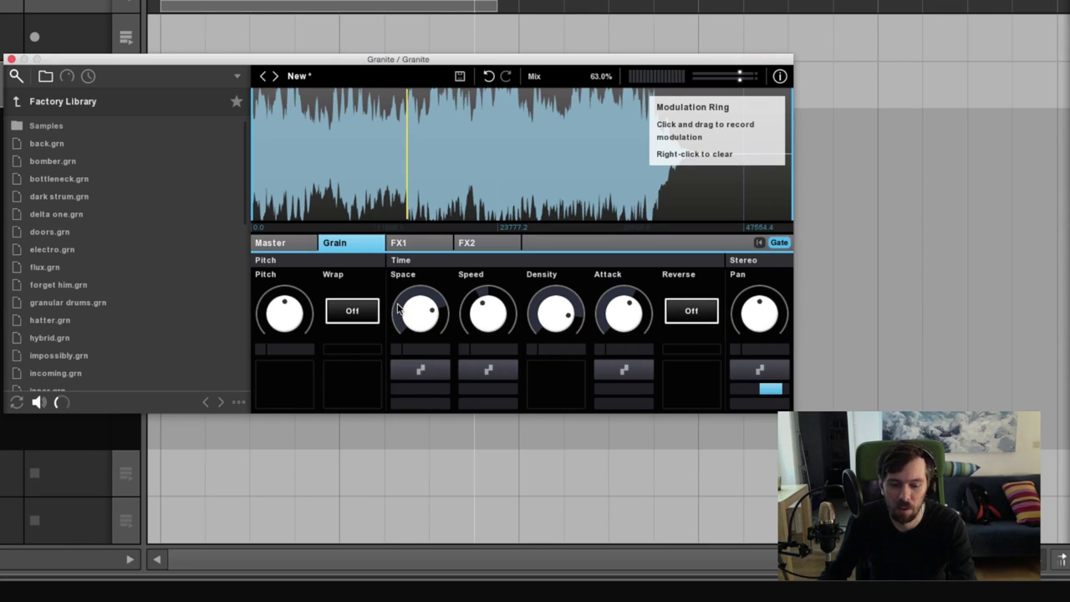
- Record a modulation sweep on the grain Space knob
left_click(398, 309)
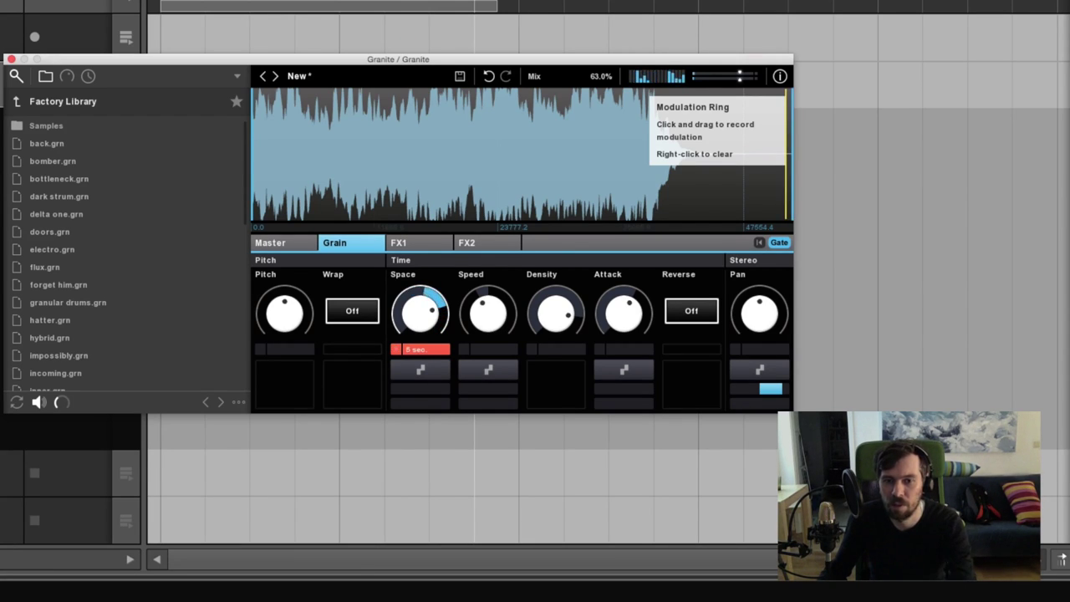
left_click_drag(399, 308, 394, 324)
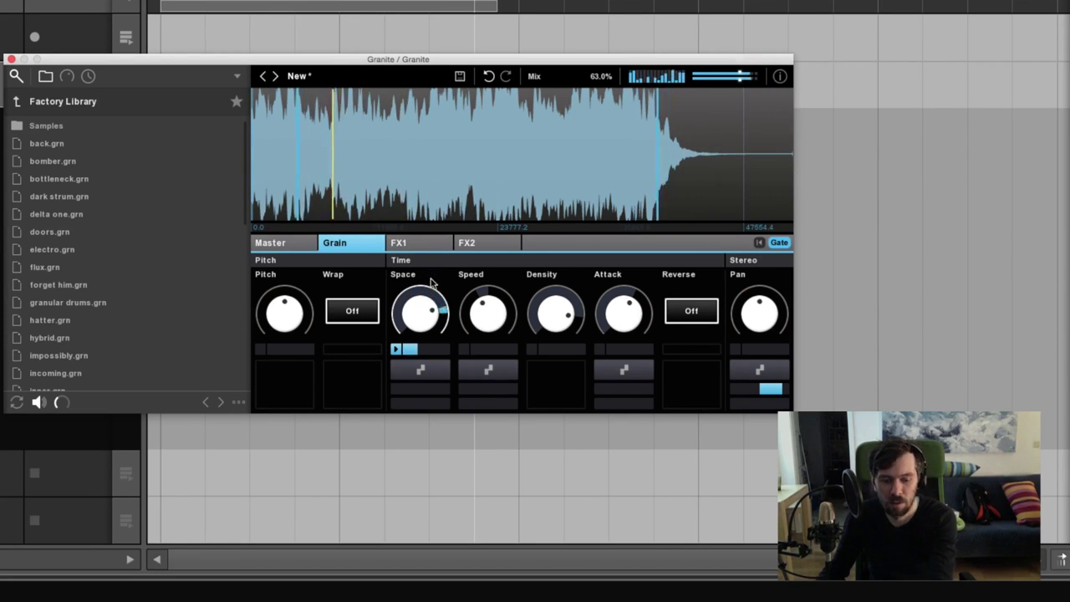
- Record modulation sweeps on the grain Speed knob and the stereo Pan knob
left_click(479, 299)
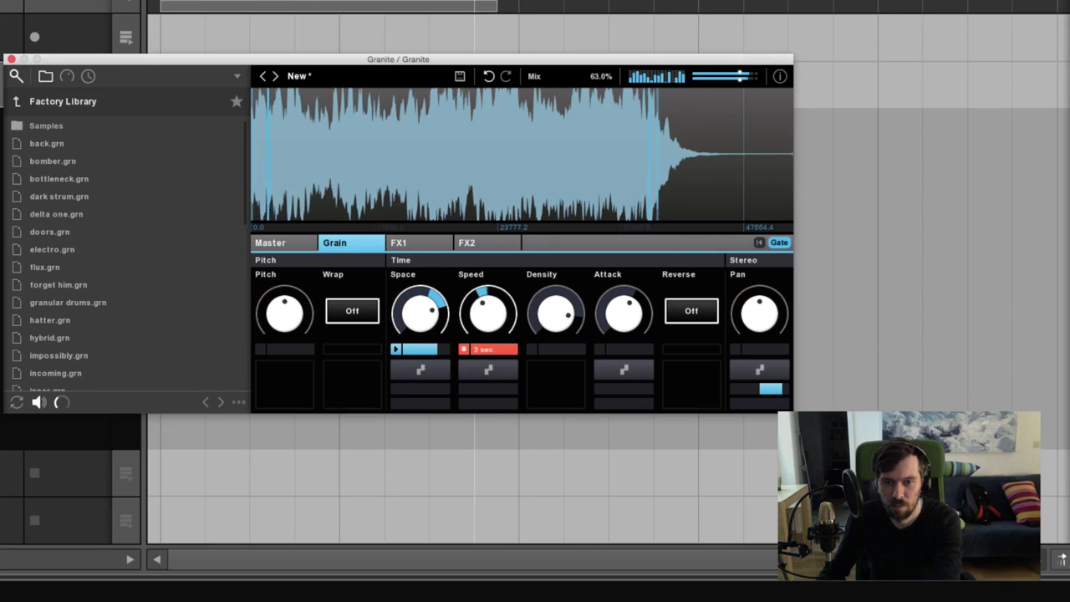
left_click_drag(485, 305, 485, 313)
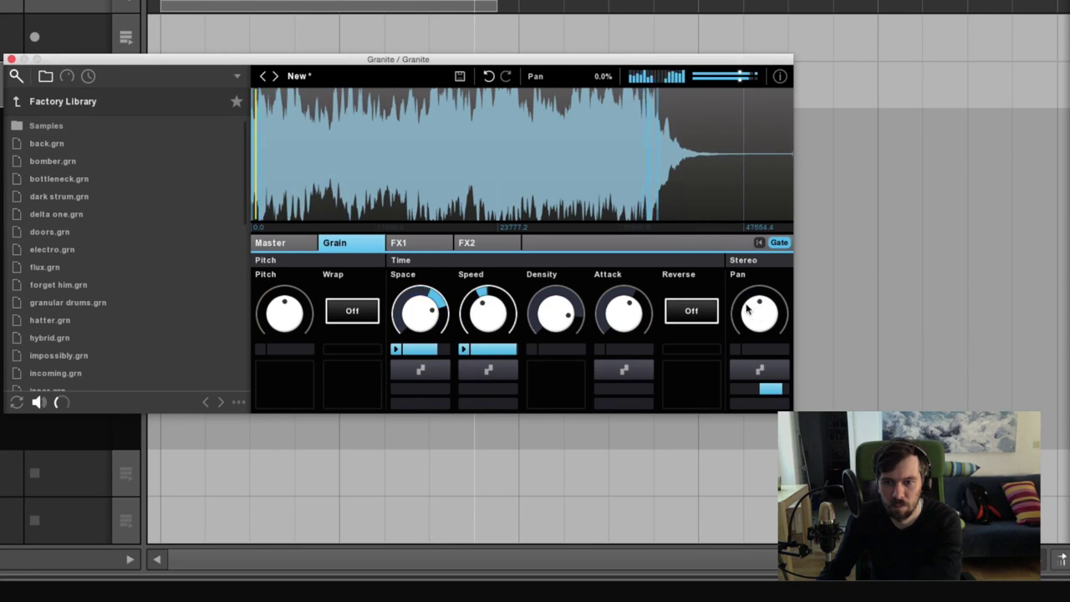
left_click(759, 305)
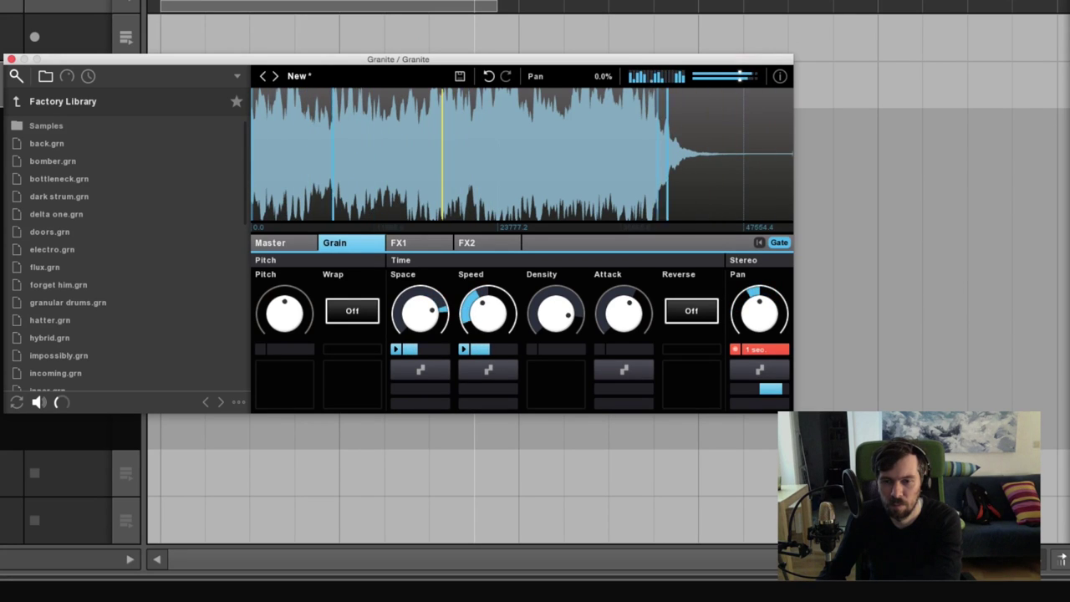
left_click_drag(759, 305, 706, 382)
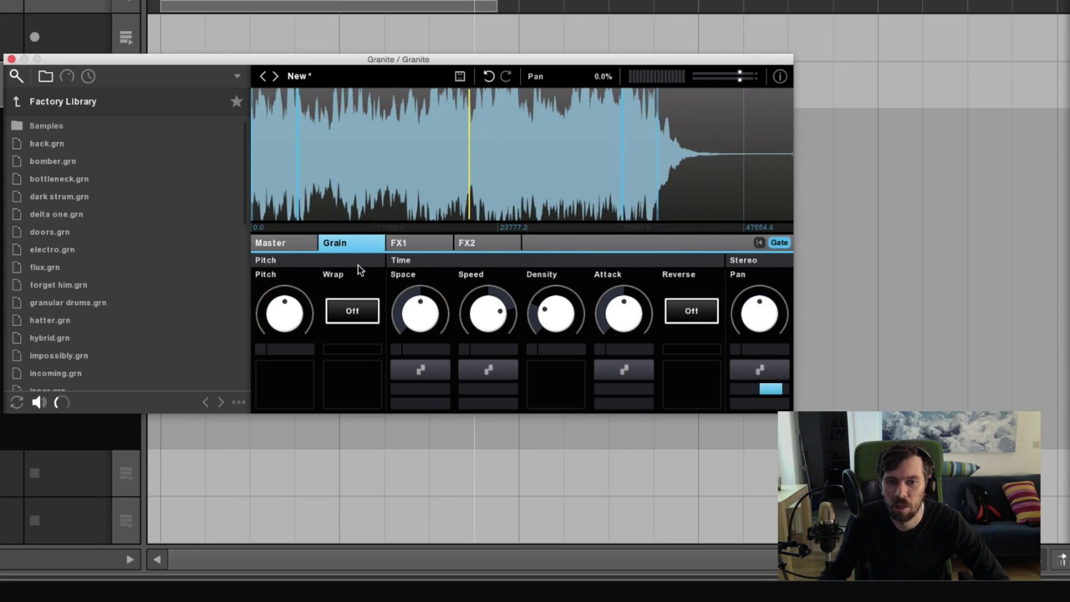
- Review Granite's Master gate and FX1 shape, sample-rate and filter settings
left_click(305, 243)
left_click(418, 242)
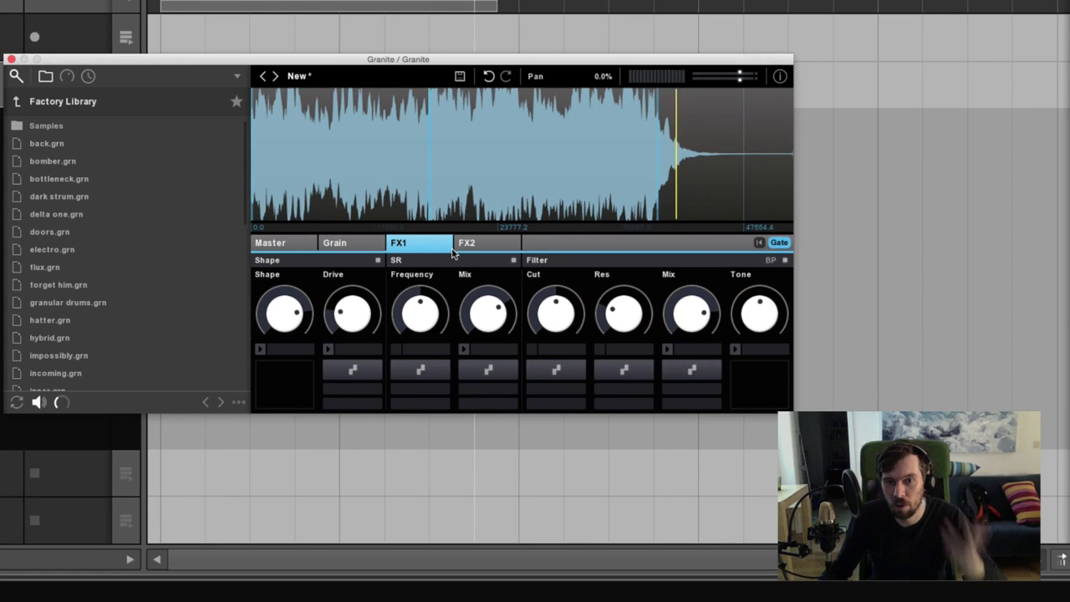
mouse_move(390, 219)
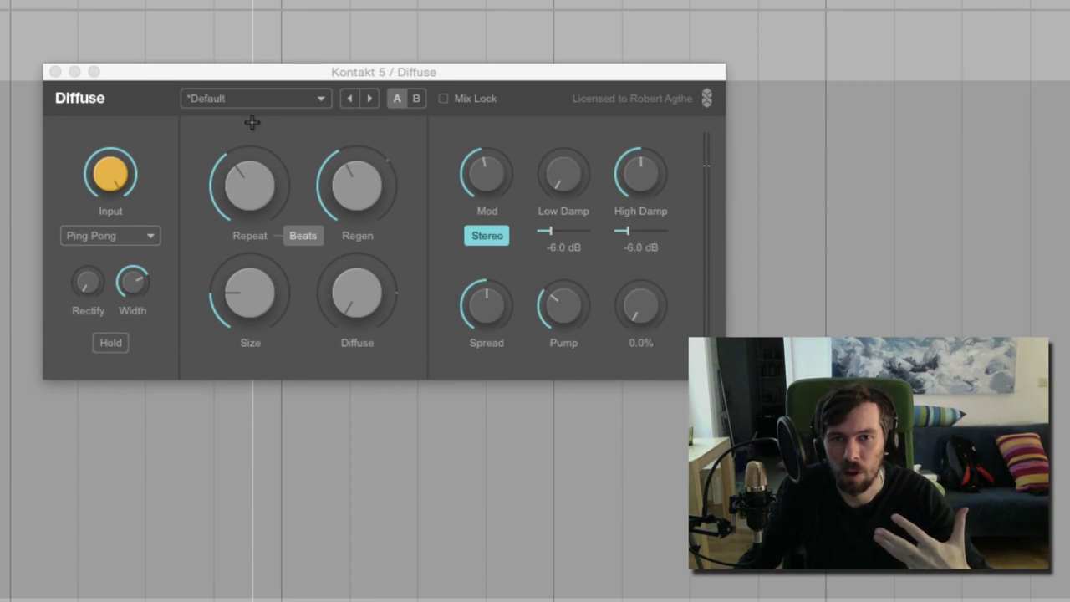
- Restart playback from the beginning and raise Diffuse's Mix to about 47%
key("space")
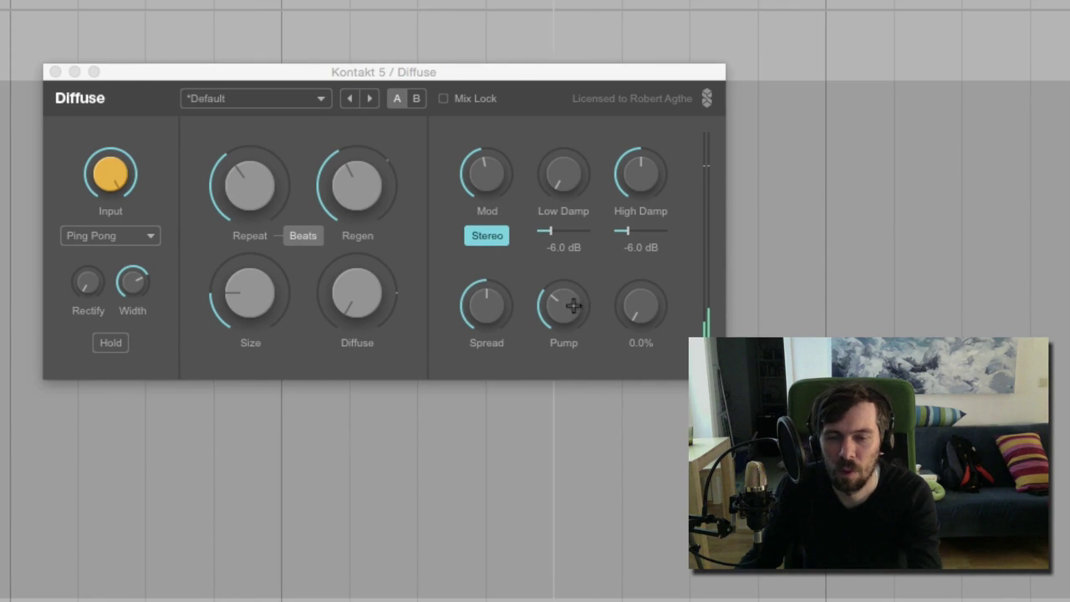
left_click_drag(640, 306, 640, 302)
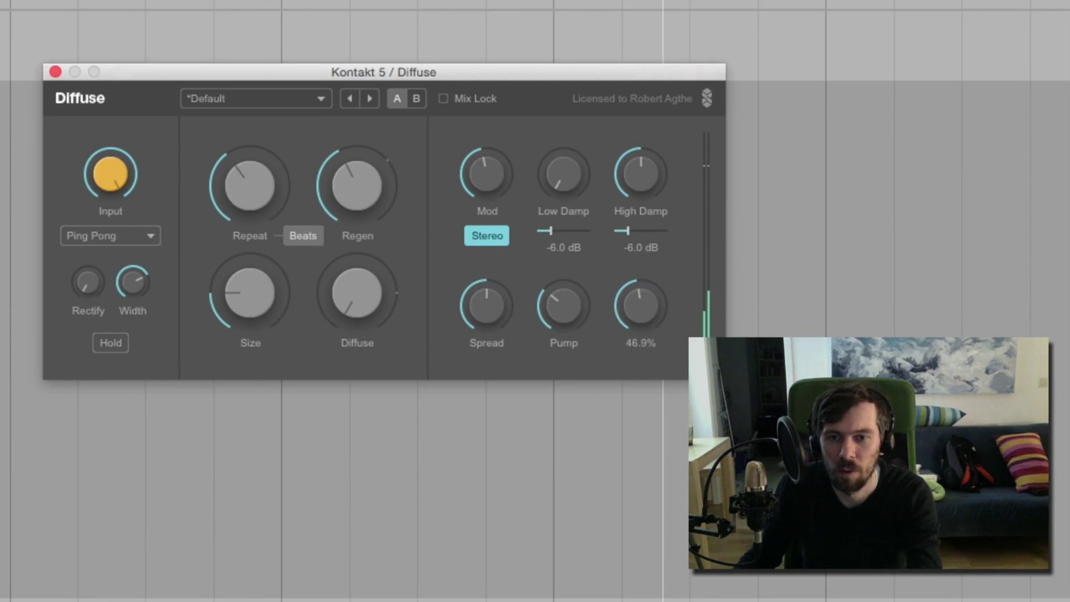
mouse_move(334, 305)
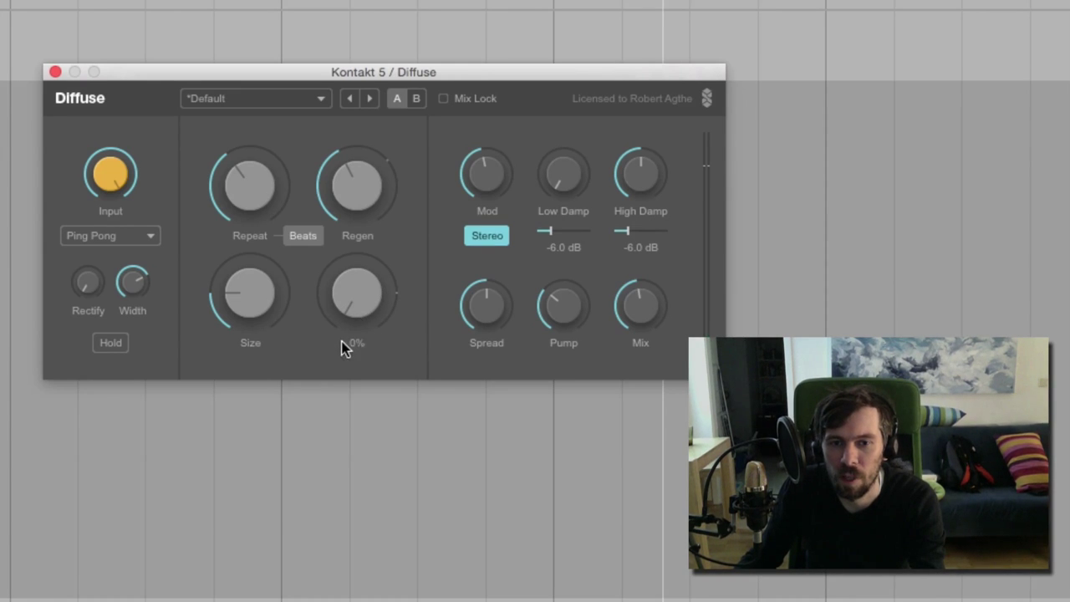
mouse_move(226, 202)
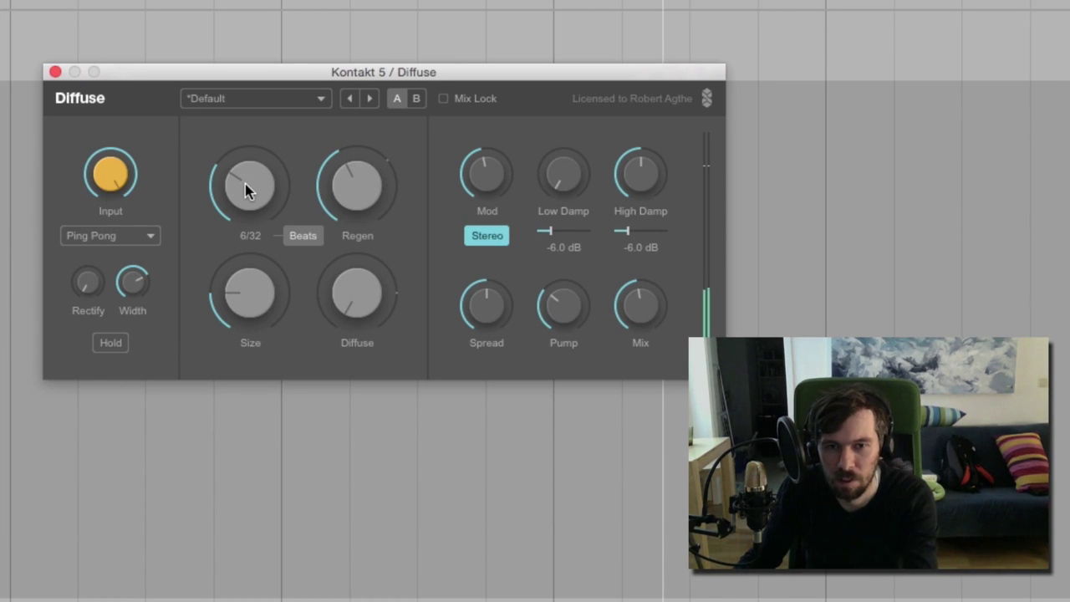
- Push Regen to about 96%, set Diffuse to 100% and raise Size to 44%
left_click_drag(347, 186, 347, 172)
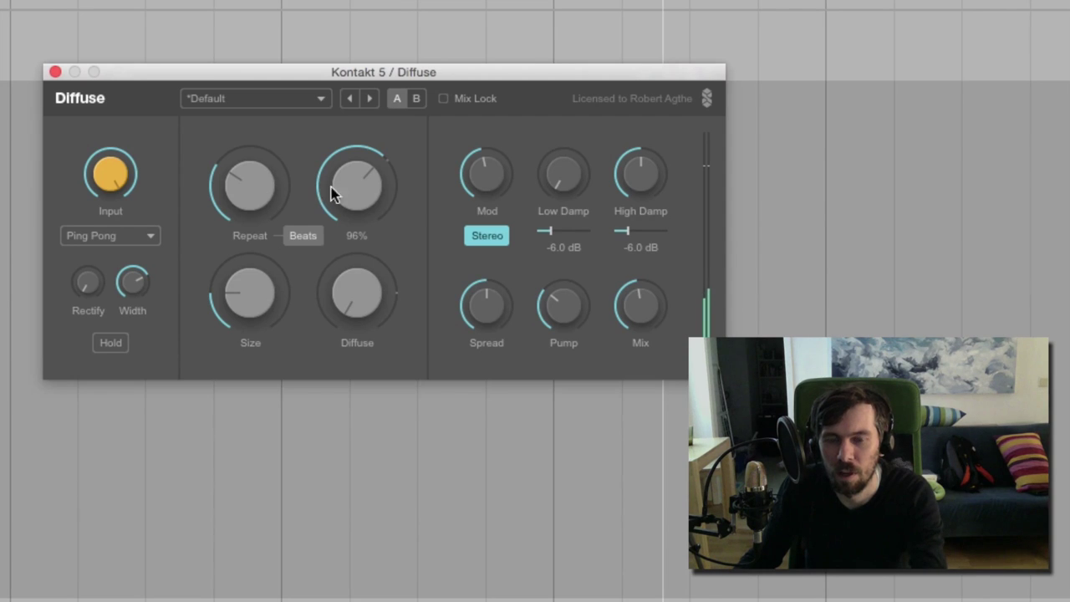
mouse_move(472, 182)
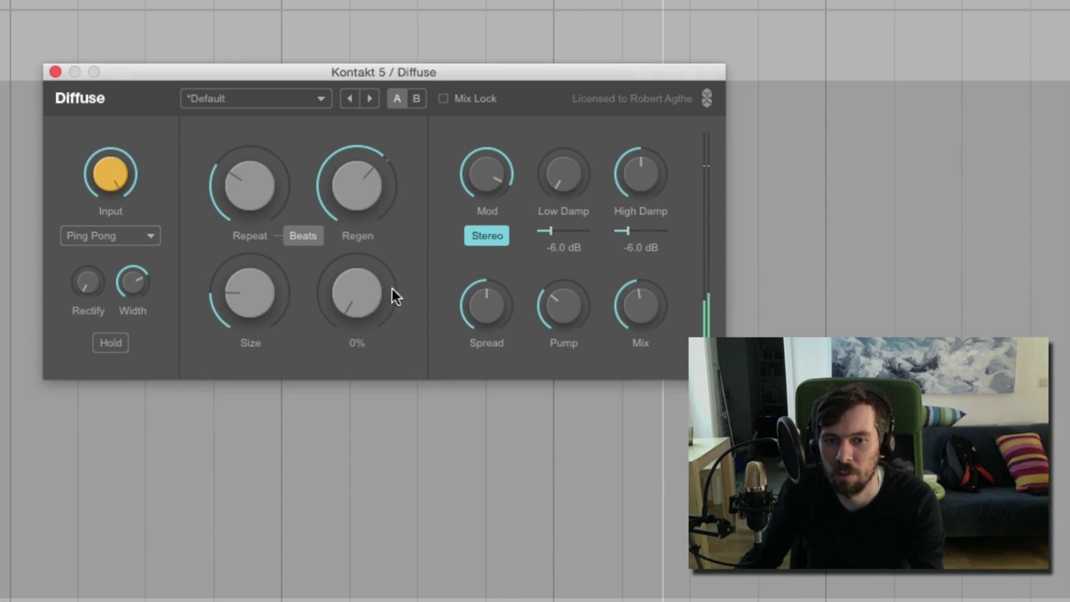
left_click_drag(363, 305, 363, 301)
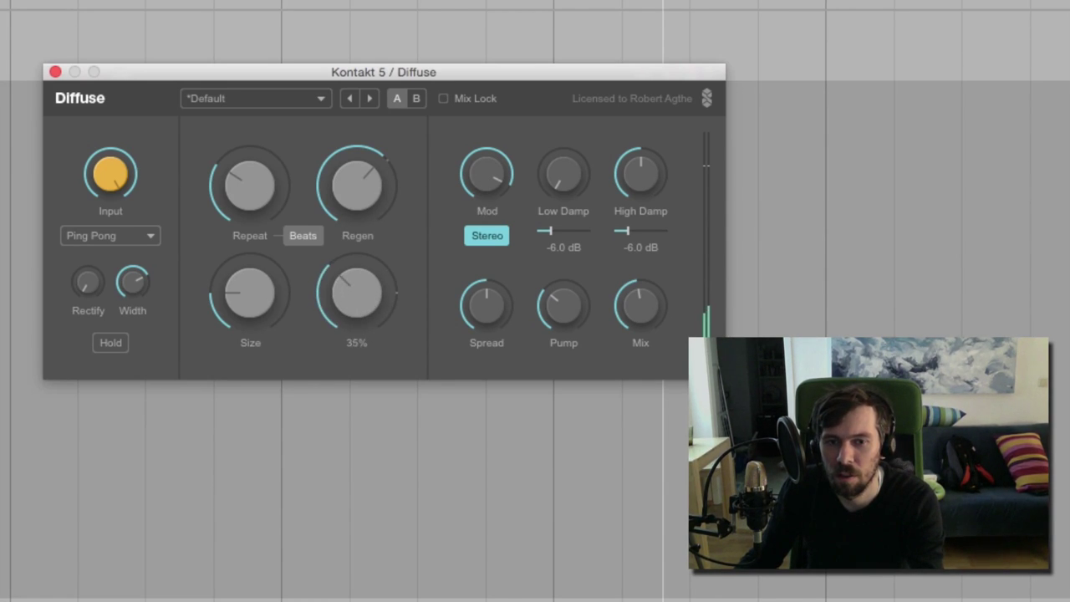
left_click_drag(356, 292, 356, 317)
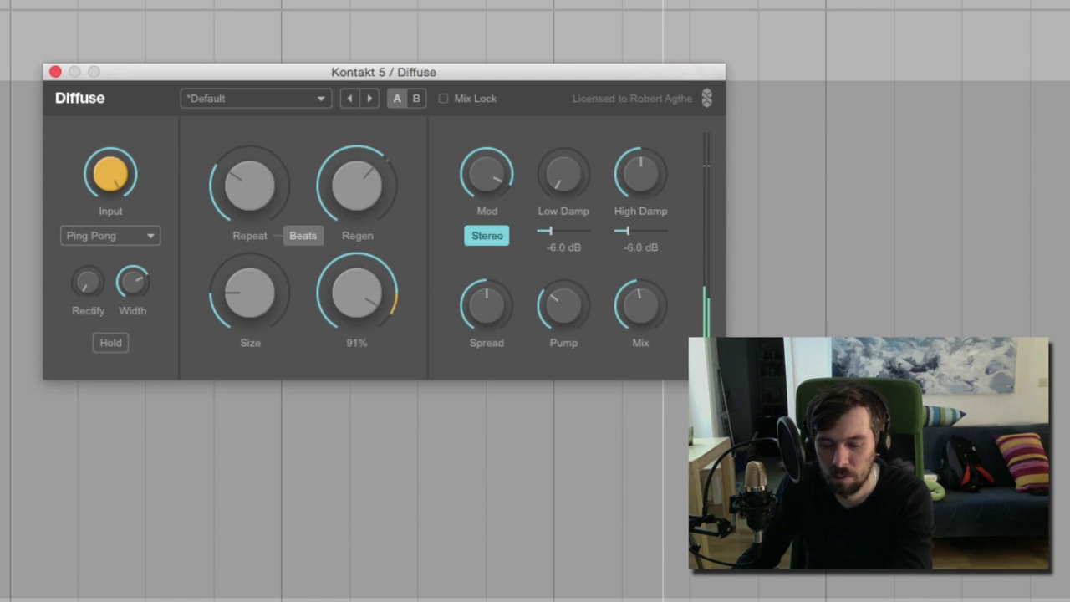
left_click_drag(356, 293, 356, 285)
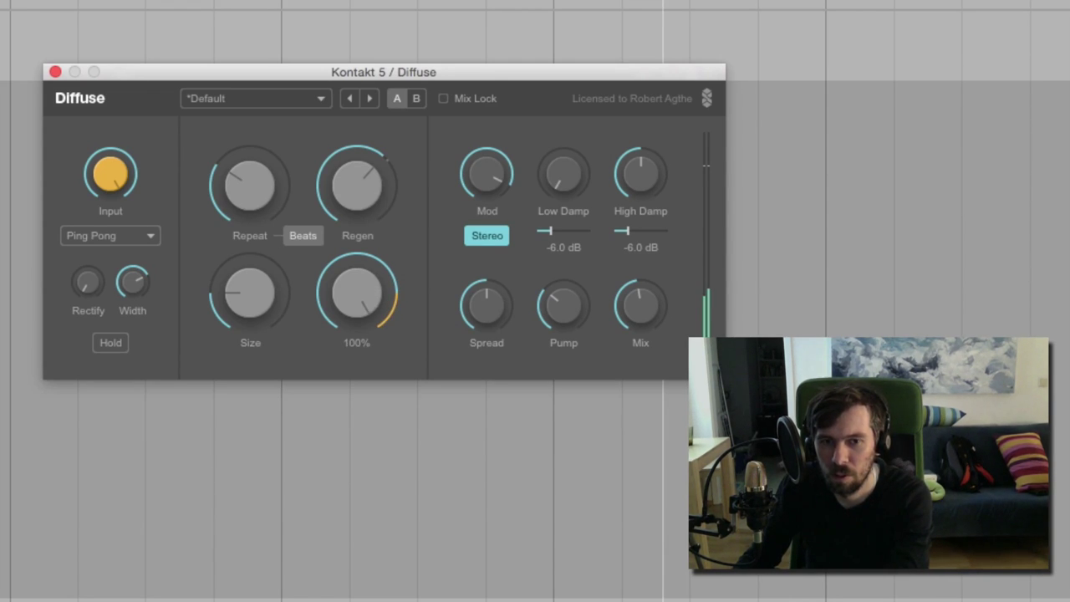
left_click_drag(253, 306, 253, 295)
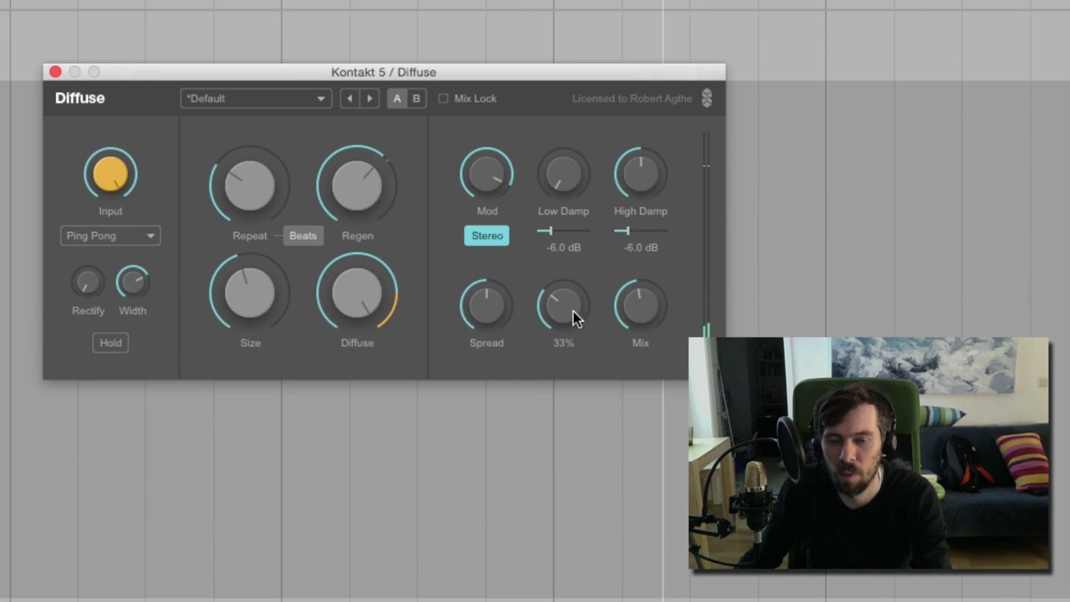
- Raise Pump to 62%, lengthen Repeat to 10/32, ease Diffuse down and adjust the Mix
left_click_drag(573, 312, 563, 280)
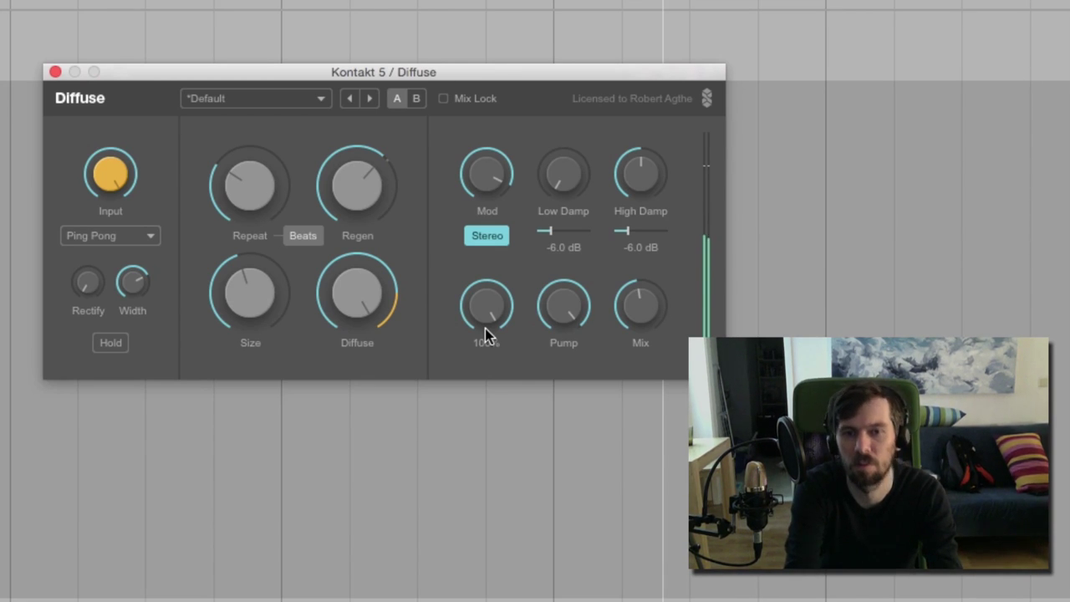
left_click_drag(268, 210, 269, 197)
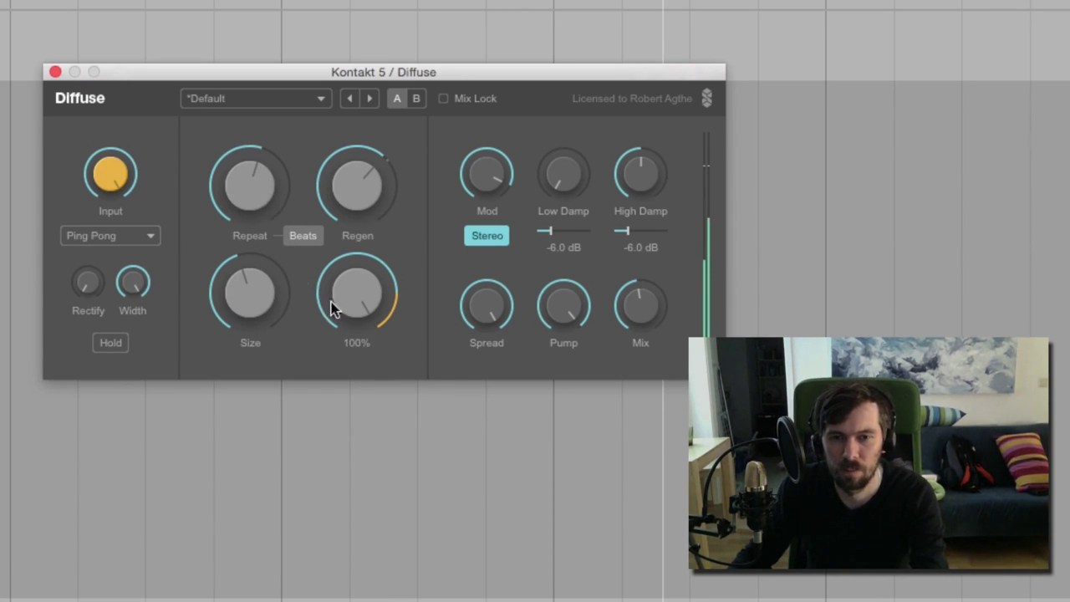
left_click_drag(331, 306, 357, 290)
left_click_drag(640, 306, 641, 301)
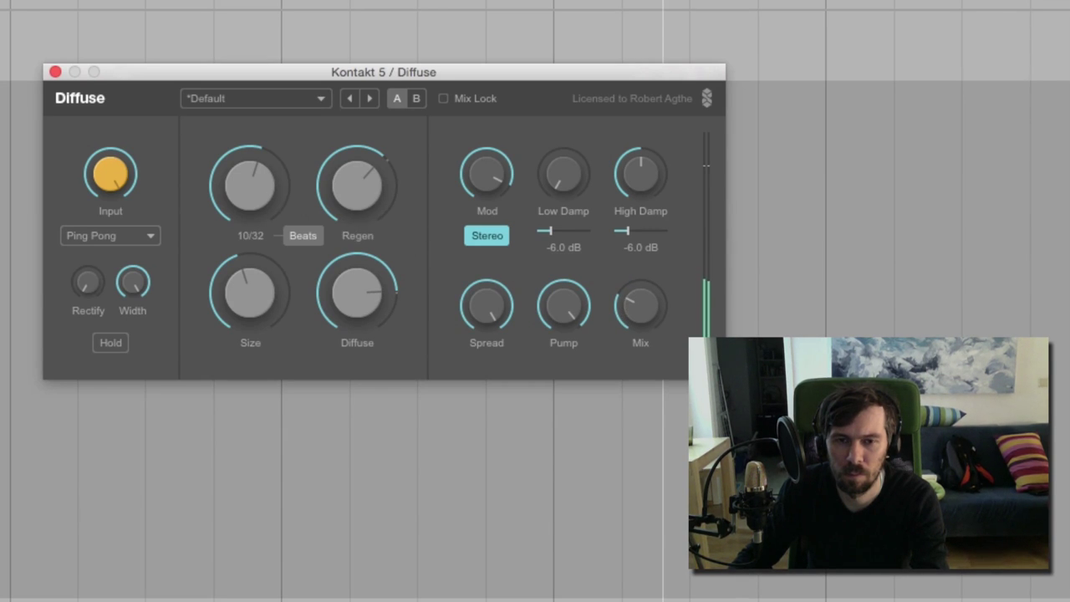
- Raise Diffuse's Repeat knob one step to 10/32 beats, with Low Damp at 45 Hz
left_click_drag(249, 185, 249, 179)
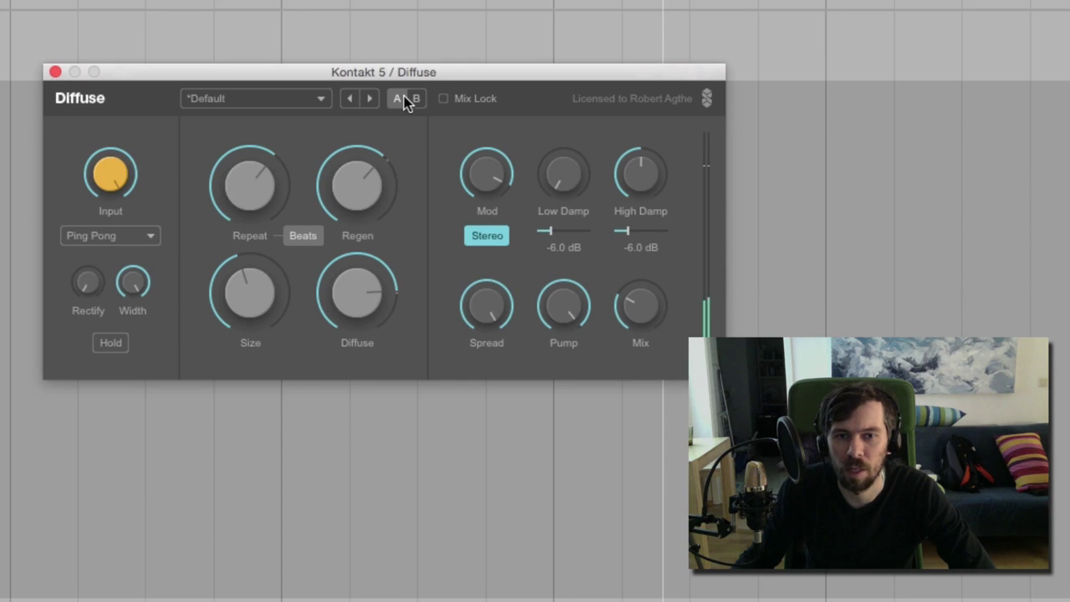
mouse_move(538, 183)
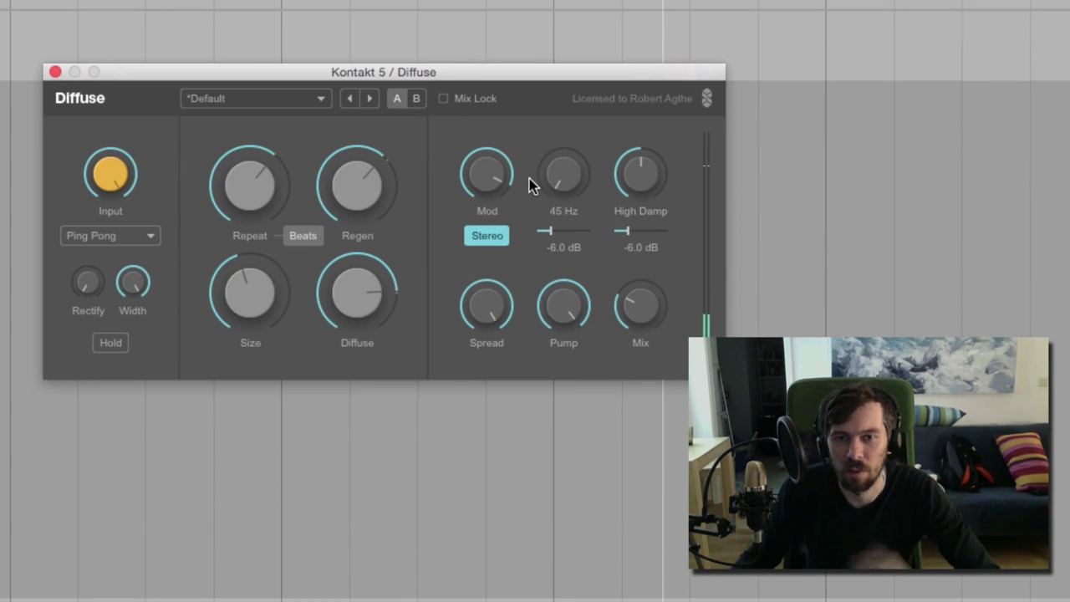